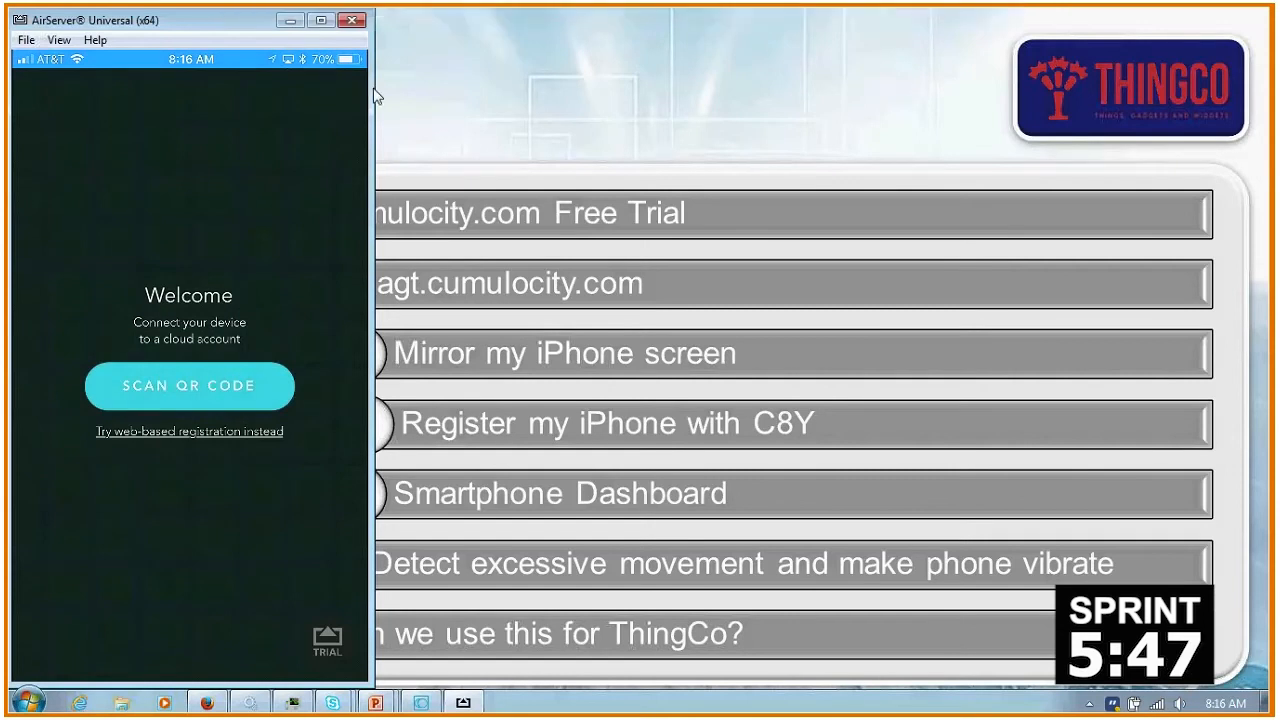
- Switch from the slides to the Firefox window and open the Cumulocity free trial signup page
{"action": "left_click", "coordinate": [604, 105]}
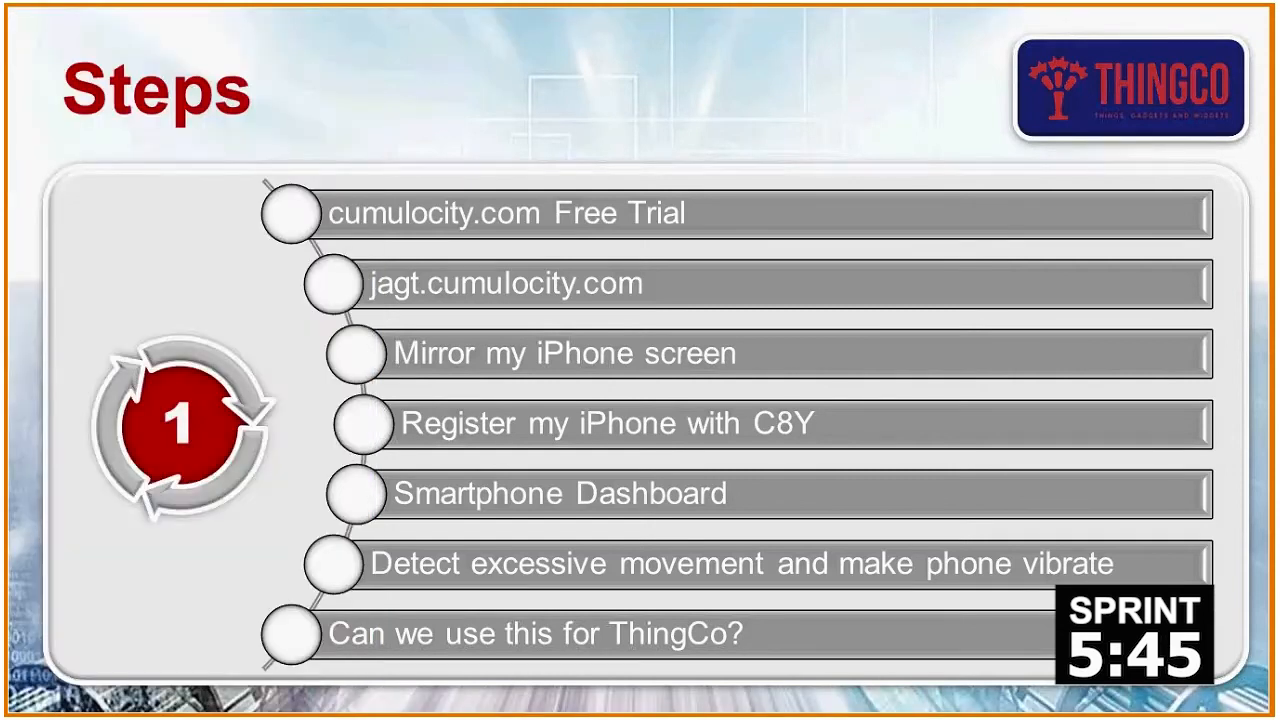
{"action": "key", "text": "alt+Tab"}
{"action": "key", "text": "alt+Tab"}
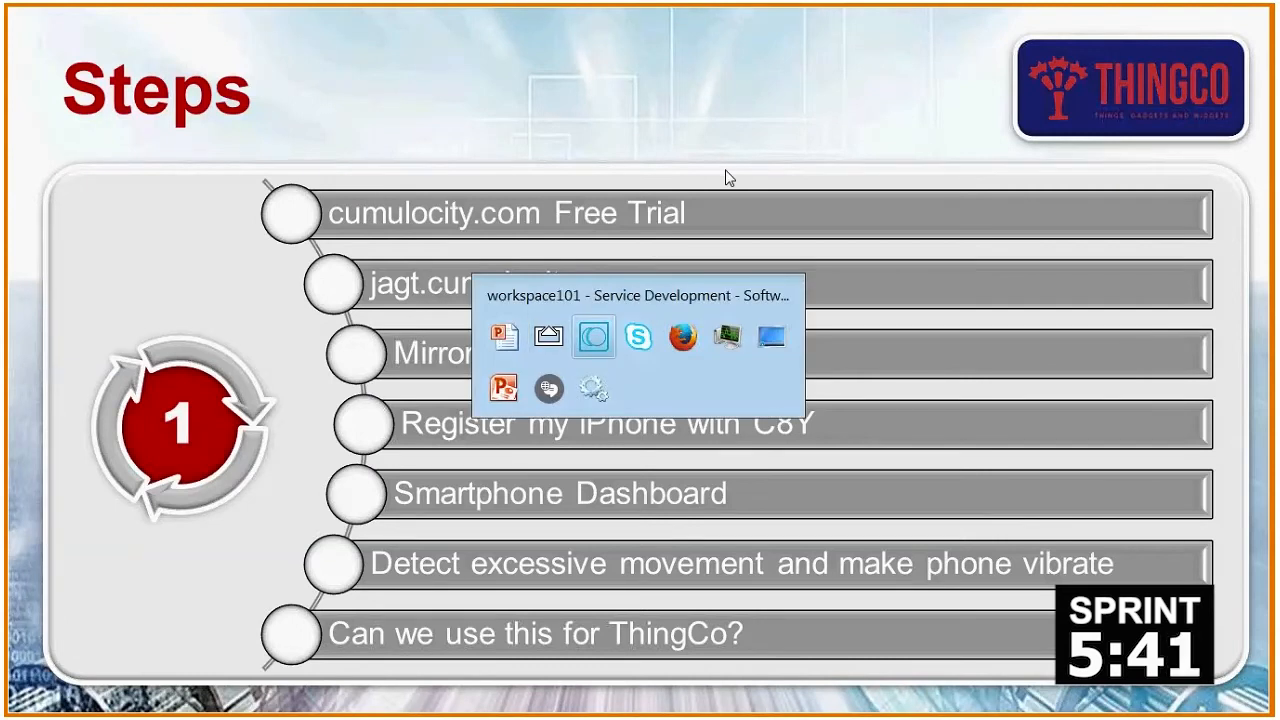
{"action": "key", "text": "alt+Tab"}
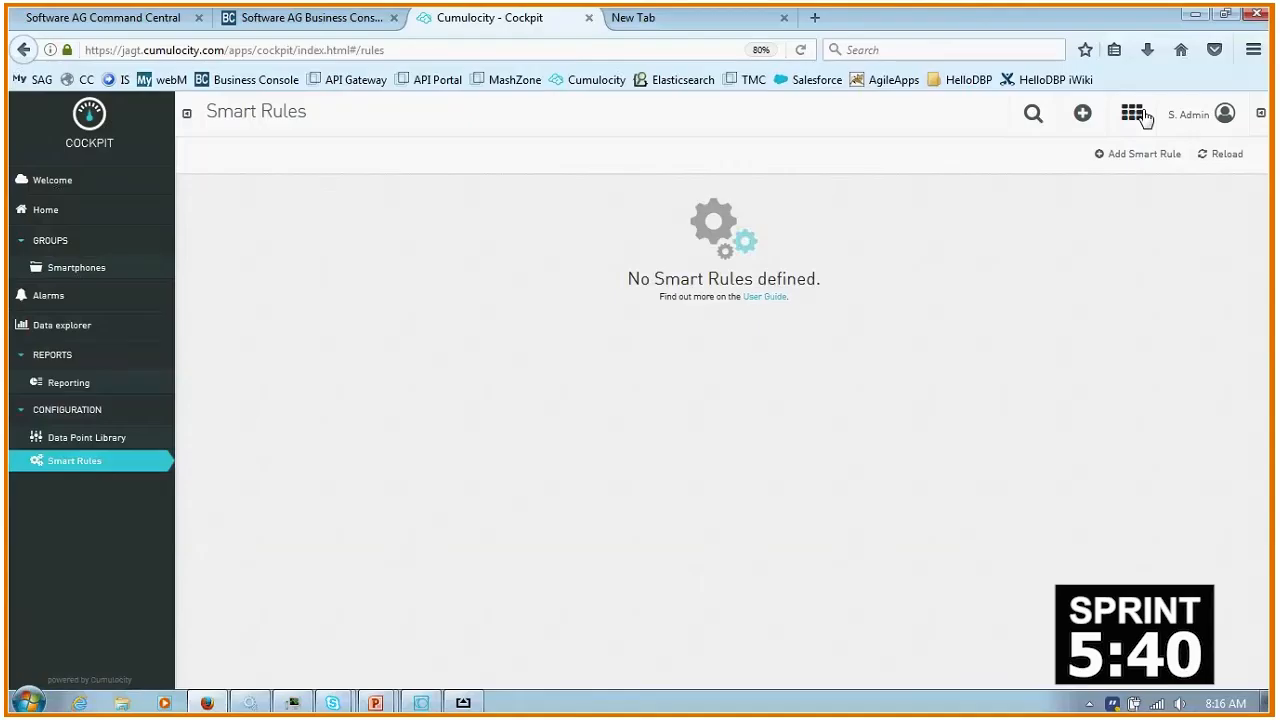
{"action": "left_click", "coordinate": [990, 82]}
{"action": "left_click", "coordinate": [988, 101]}
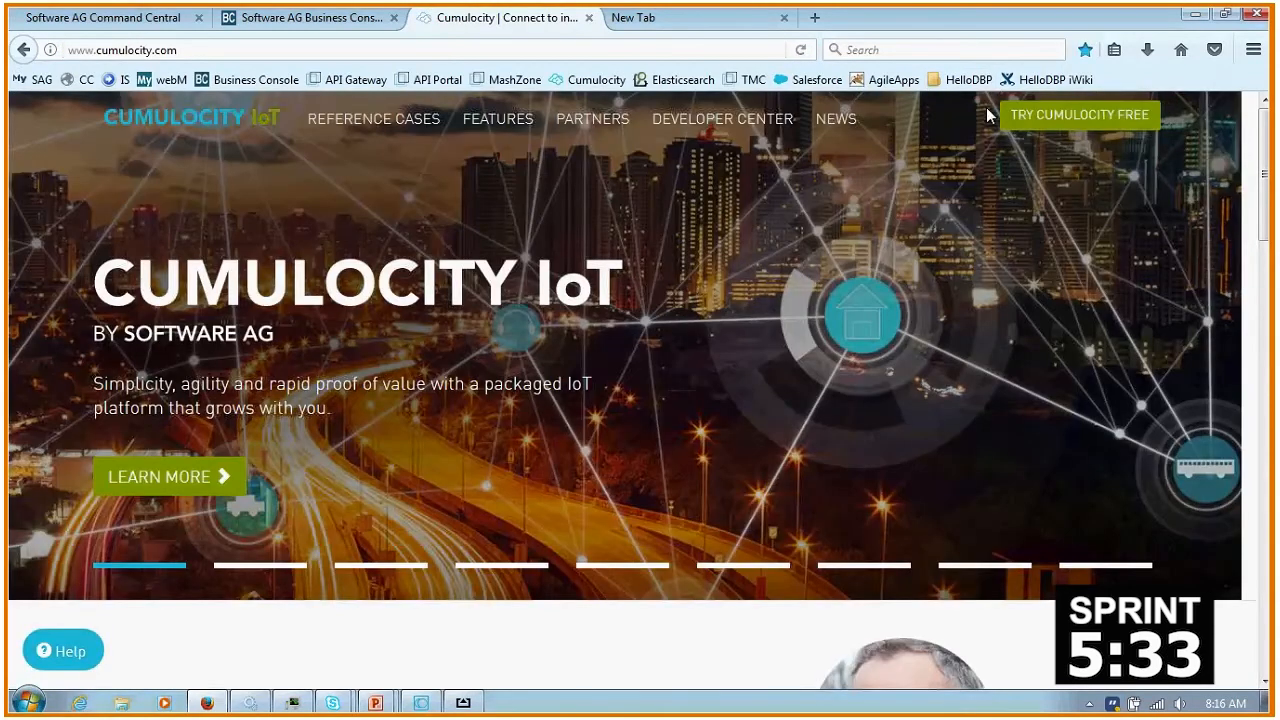
{"action": "left_click", "coordinate": [1073, 121]}
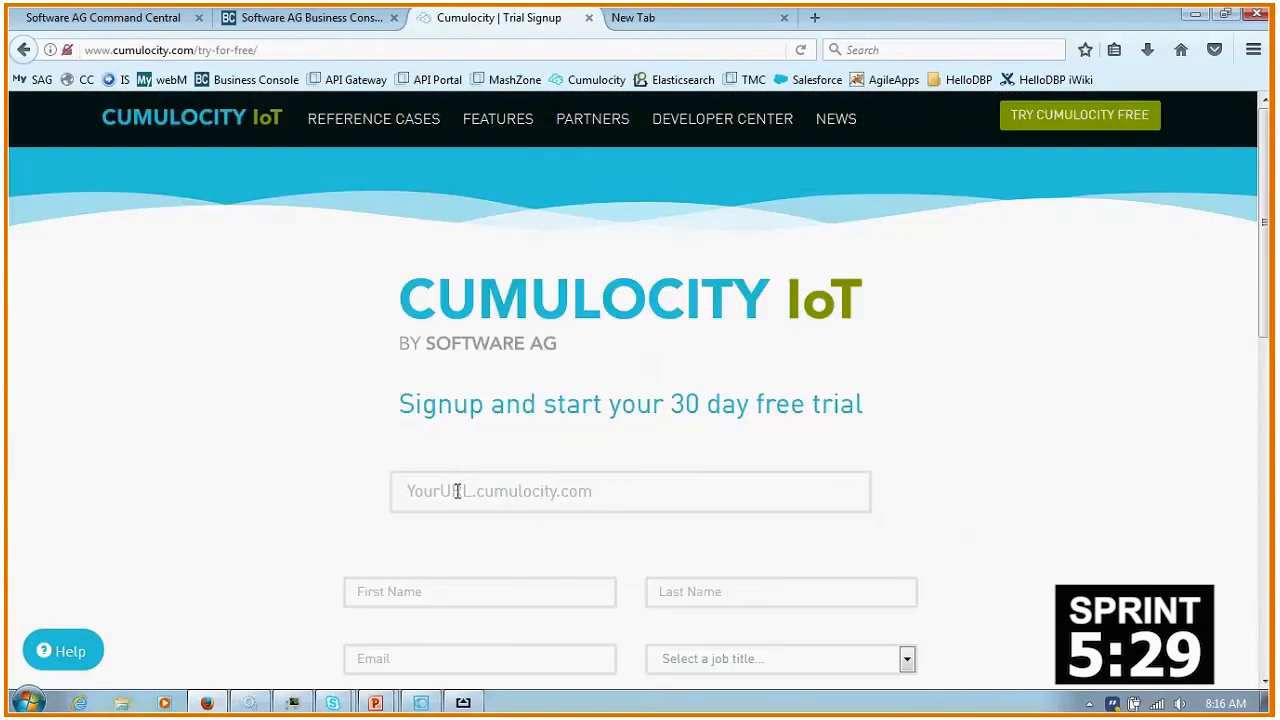
- Enter "jagt" as the trial's subdomain to check whether that URL is available
{"action": "left_click", "coordinate": [457, 491]}
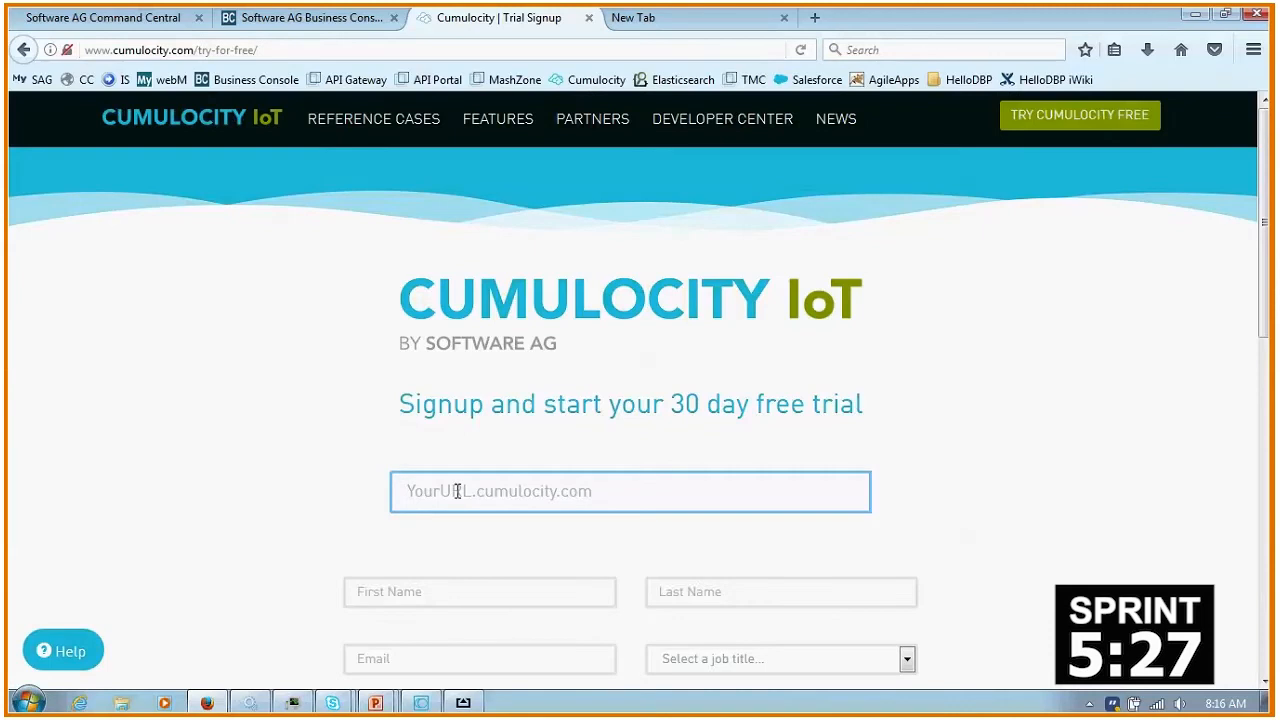
{"action": "type", "text": "jagt"}
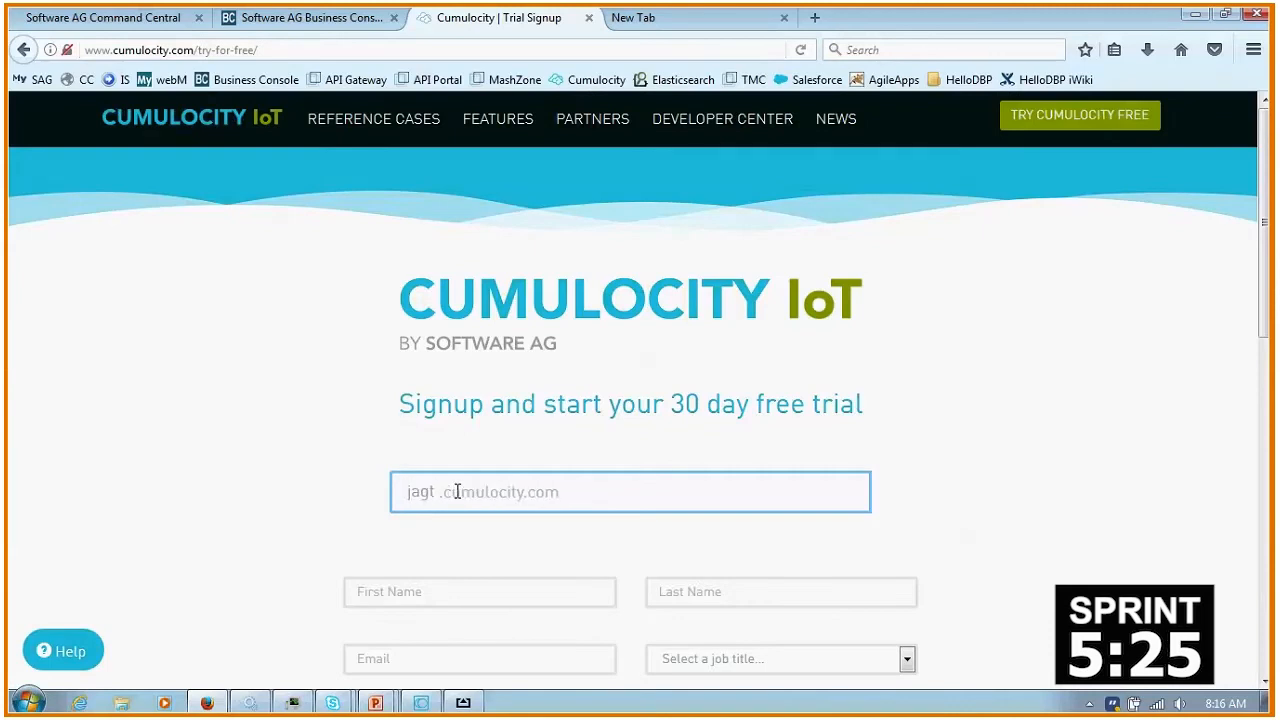
{"action": "key", "text": "Tab"}
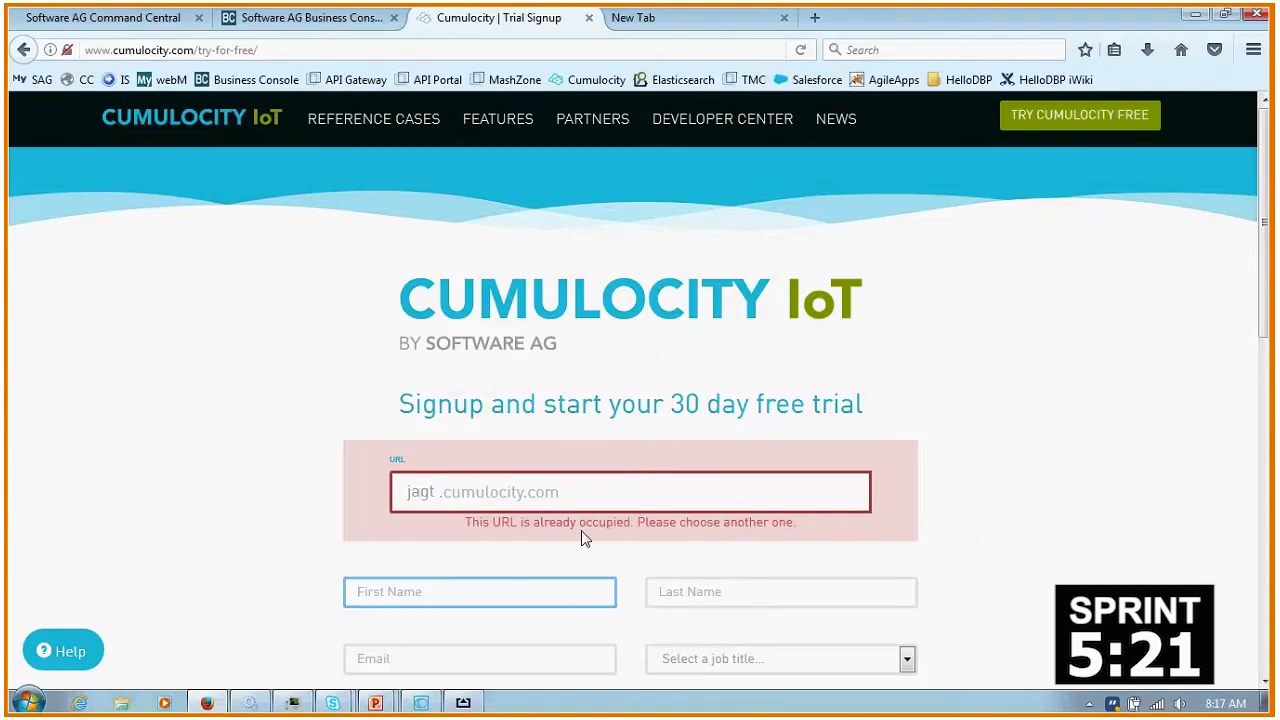
- Replace the trial's subdomain with a username based on the person's name and review the remaining signup fields
{"action": "double_click", "coordinate": [420, 493]}
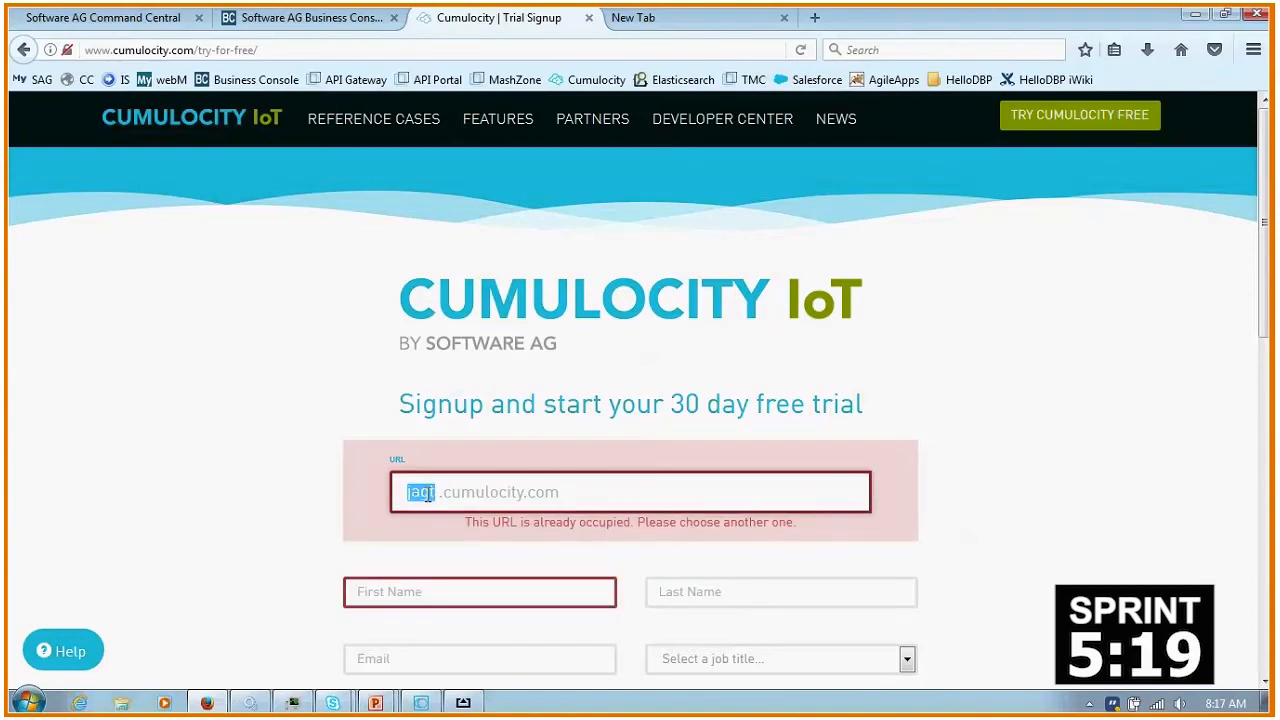
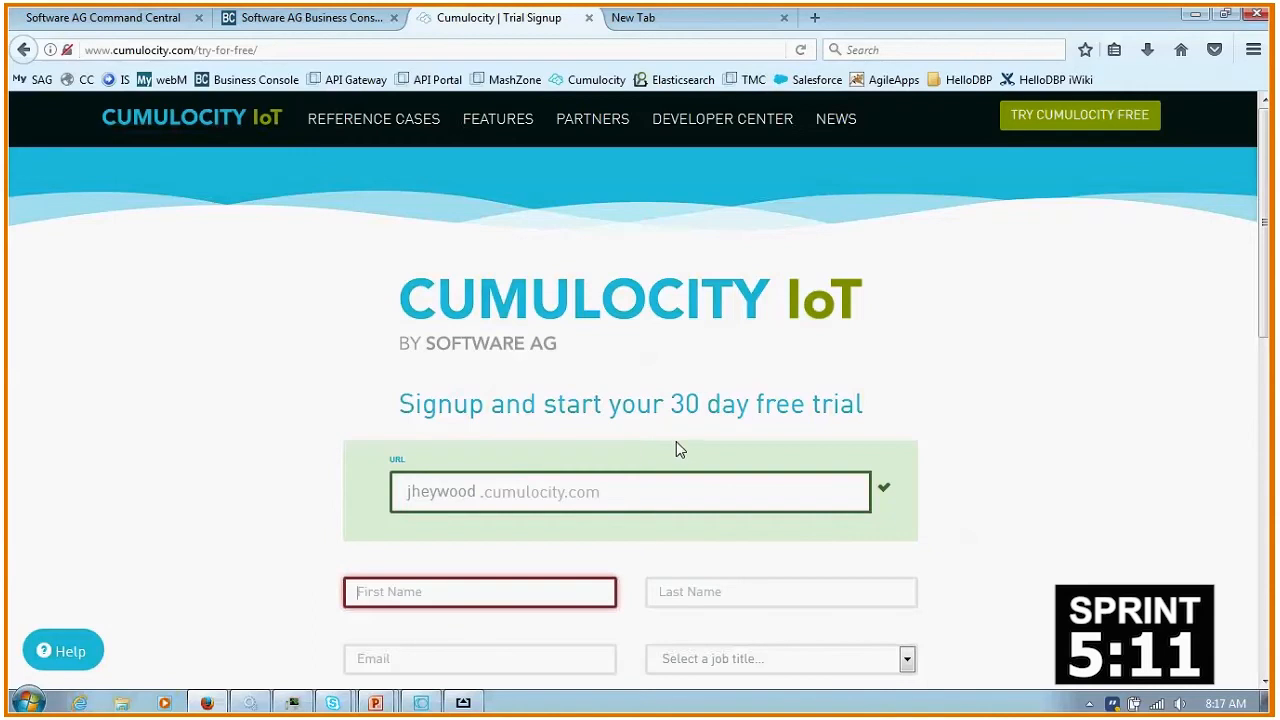
{"action": "scroll", "coordinate": [677, 445], "scroll_direction": "down", "scroll_amount": 4}
{"action": "scroll", "coordinate": [677, 448], "scroll_direction": "up", "scroll_amount": 4}
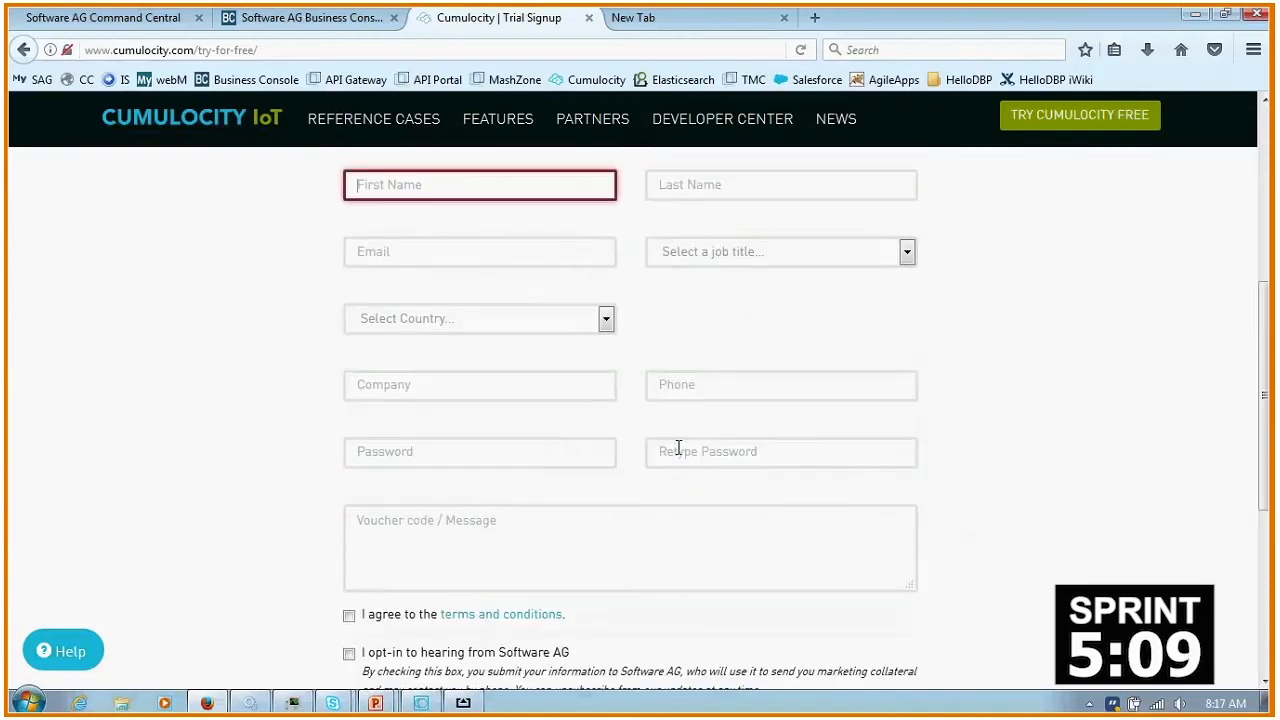
{"action": "scroll", "coordinate": [965, 403], "scroll_direction": "up", "scroll_amount": 2}
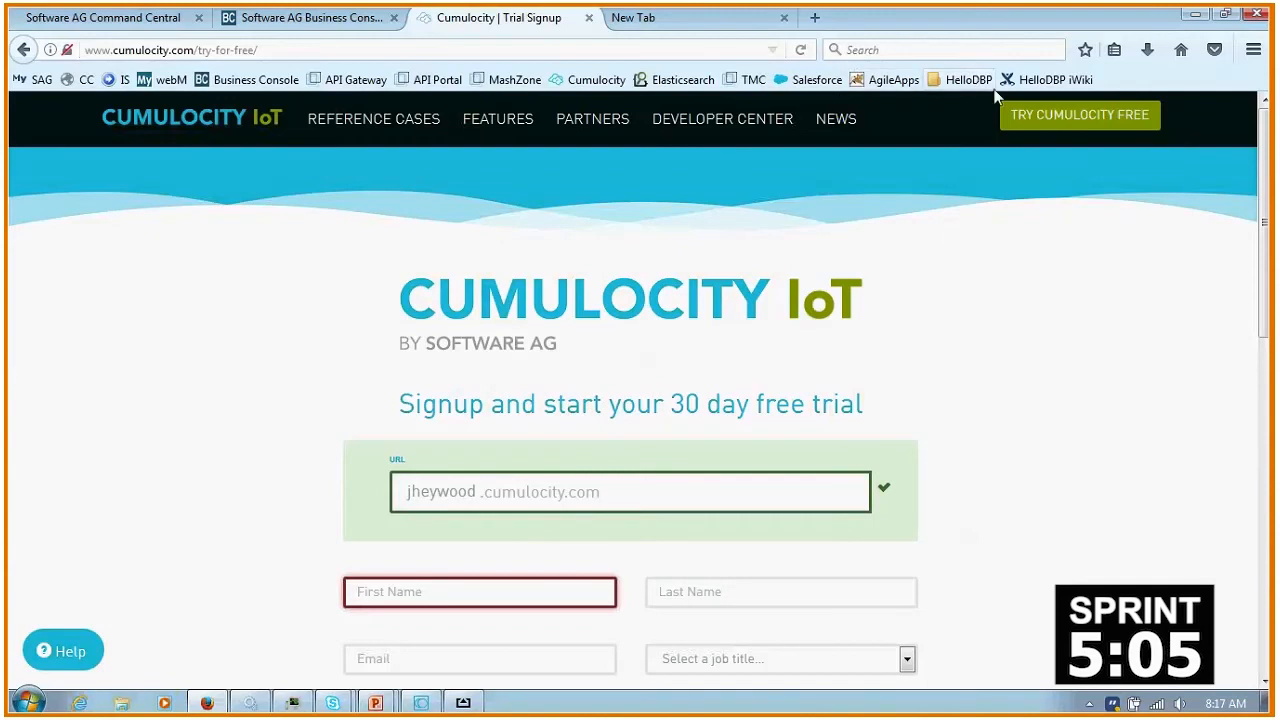
- Open the jagt.cumulocity.com Cockpit and arrange the browser window beside the mirrored iPhone screen in AirServer
{"action": "left_click", "coordinate": [962, 80]}
{"action": "left_click", "coordinate": [970, 129]}
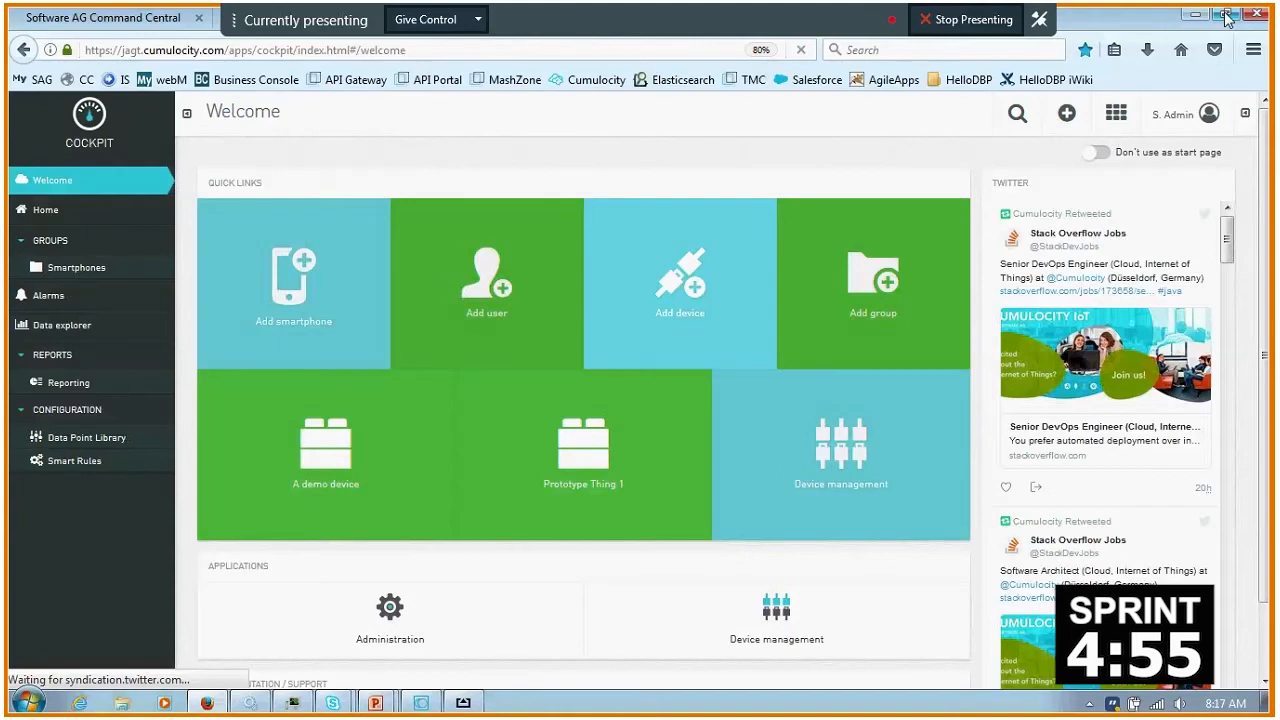
{"action": "left_click", "coordinate": [1226, 14]}
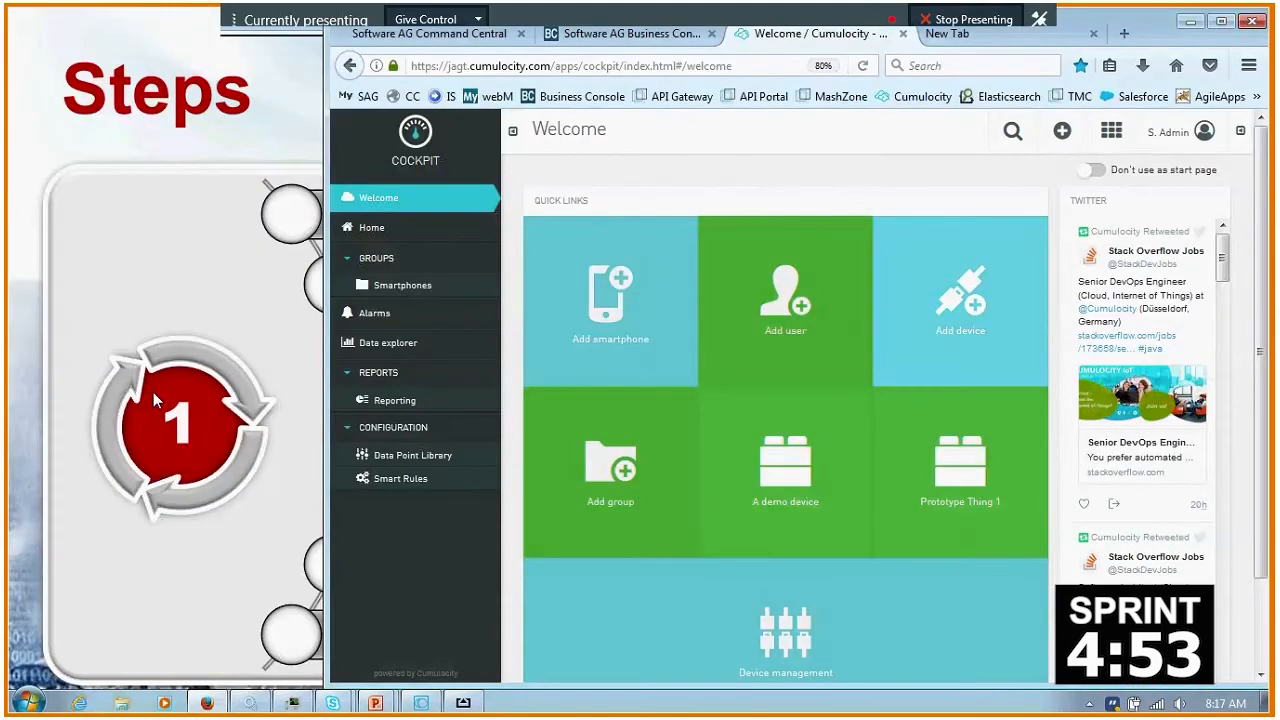
{"action": "left_click", "coordinate": [463, 703]}
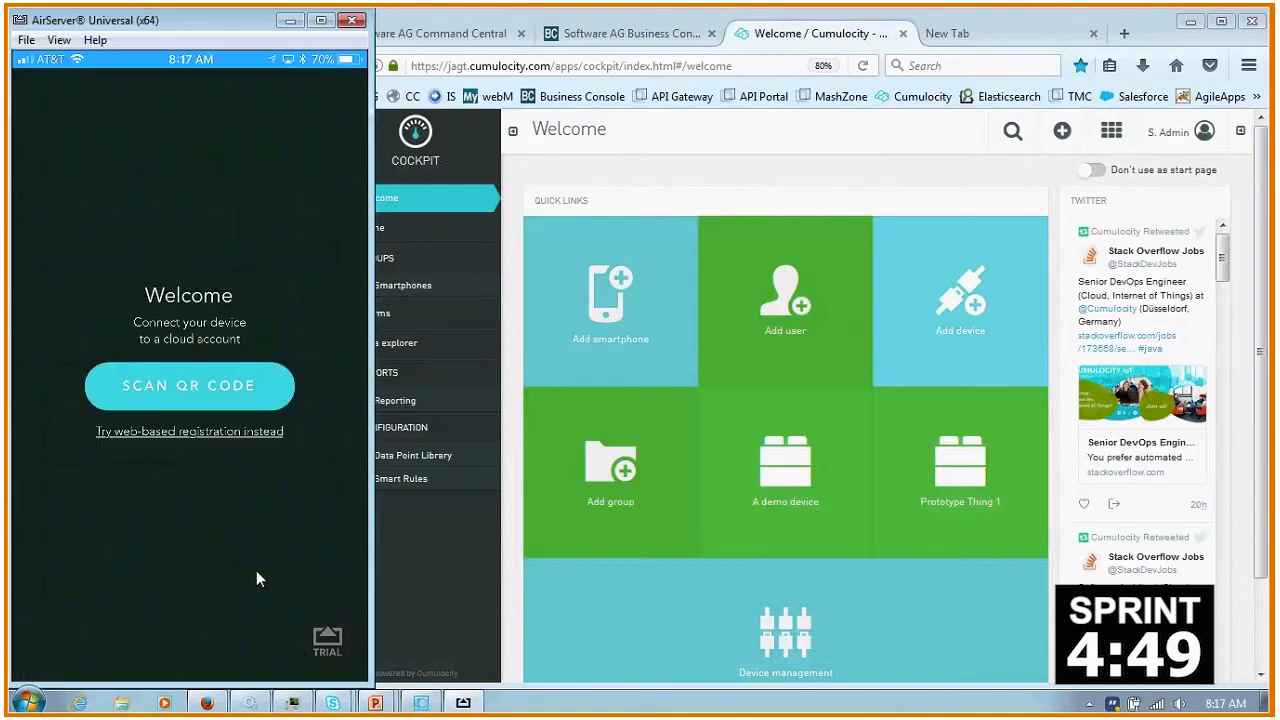
- Register the iPhone as a smartphone by scanning the registration QR code with the Sensor App, and open the phone's dashboard
{"action": "left_click", "coordinate": [604, 314]}
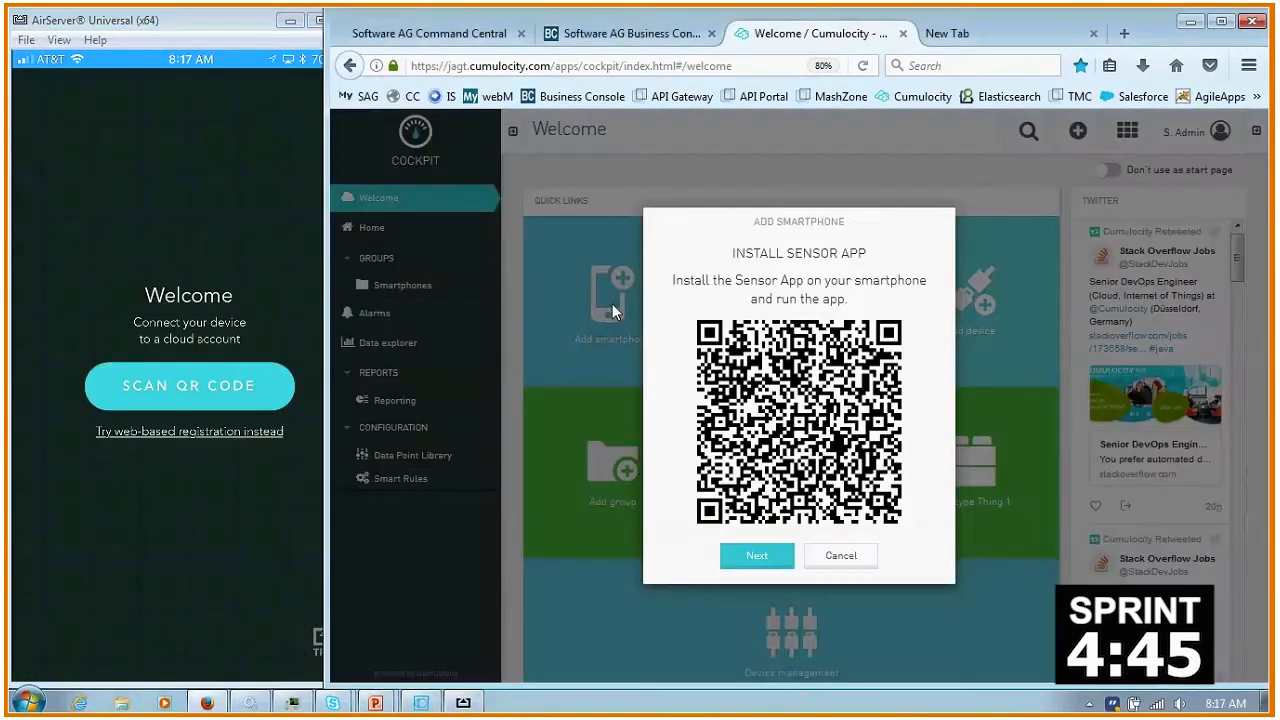
{"action": "left_click", "coordinate": [757, 556]}
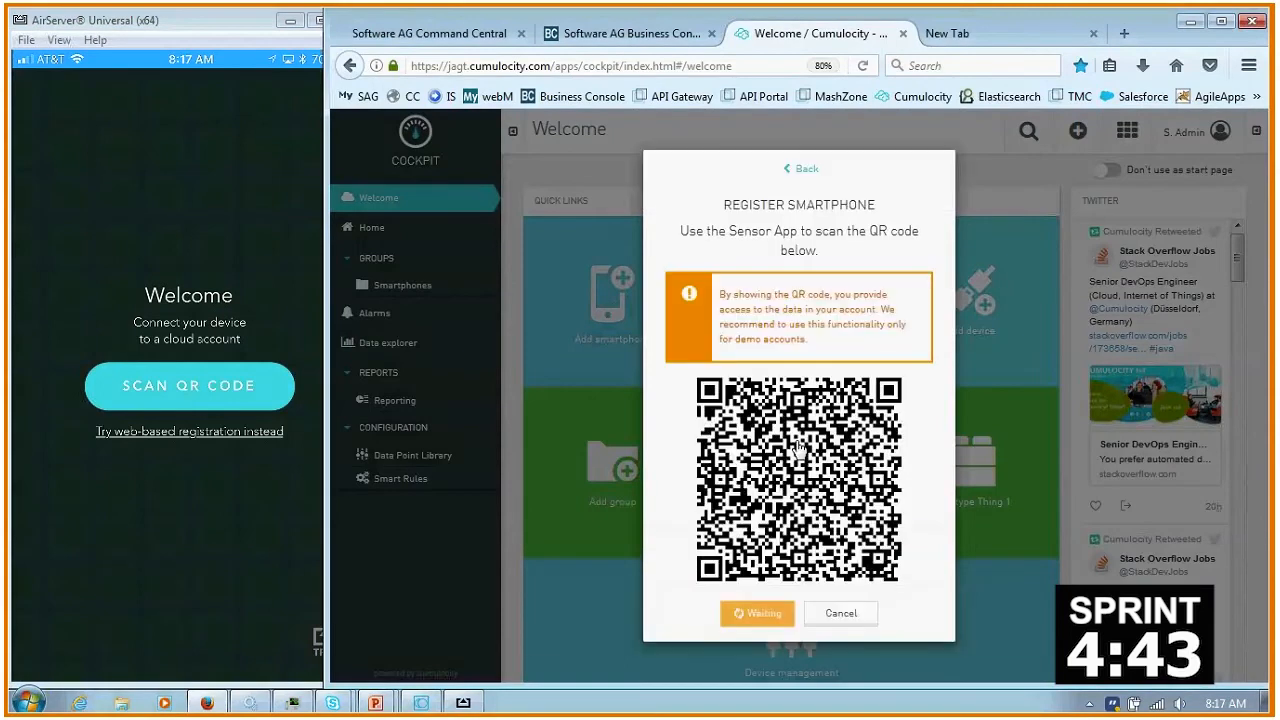
{"action": "left_click", "coordinate": [214, 405]}
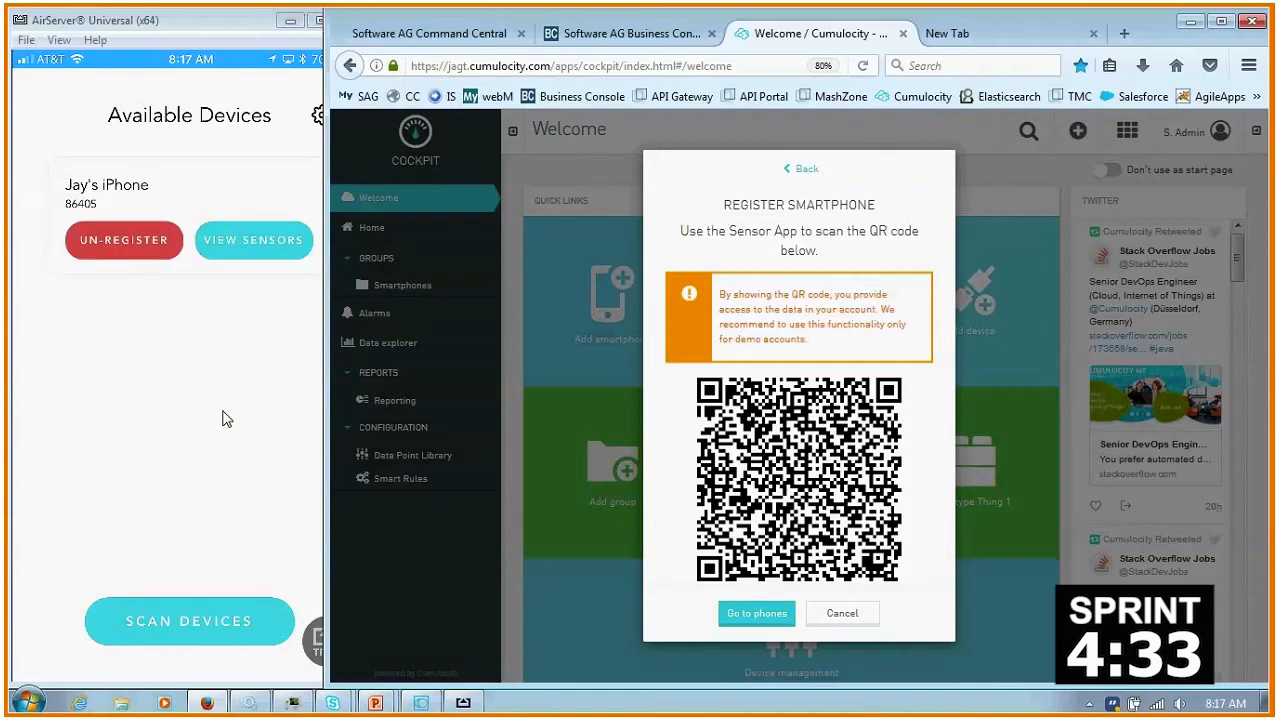
{"action": "left_click", "coordinate": [757, 614]}
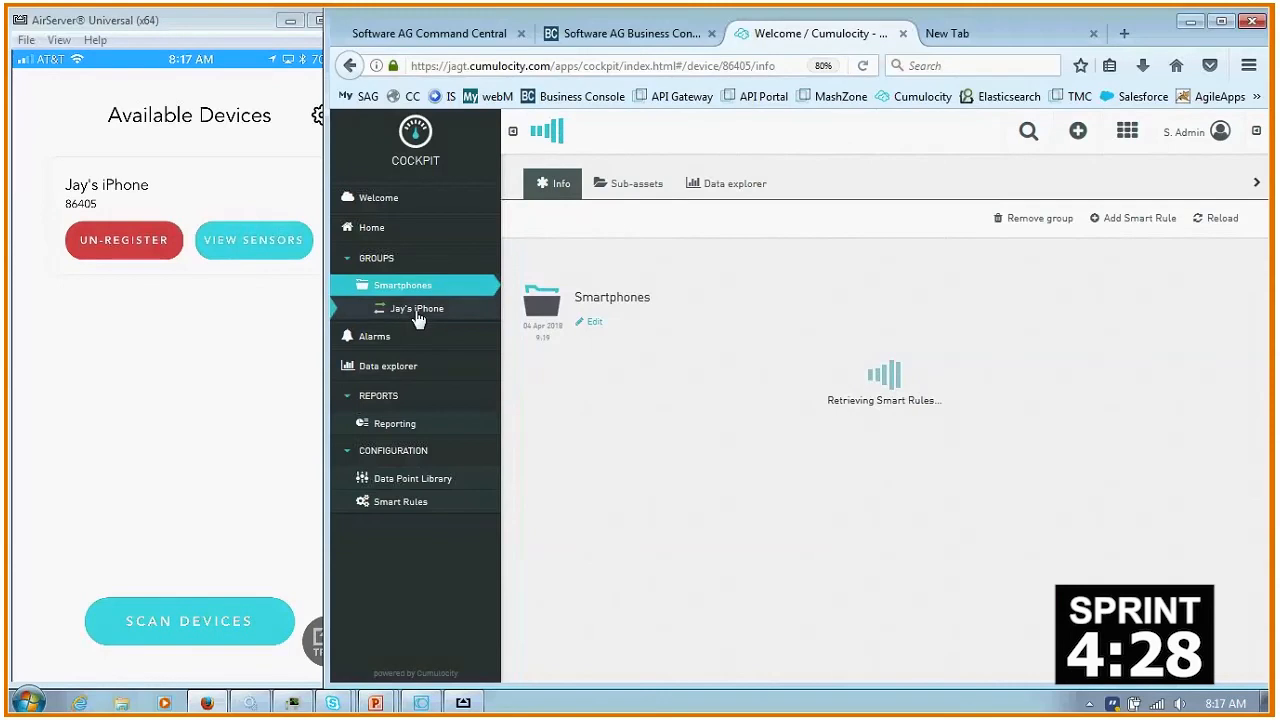
{"action": "left_click", "coordinate": [414, 316]}
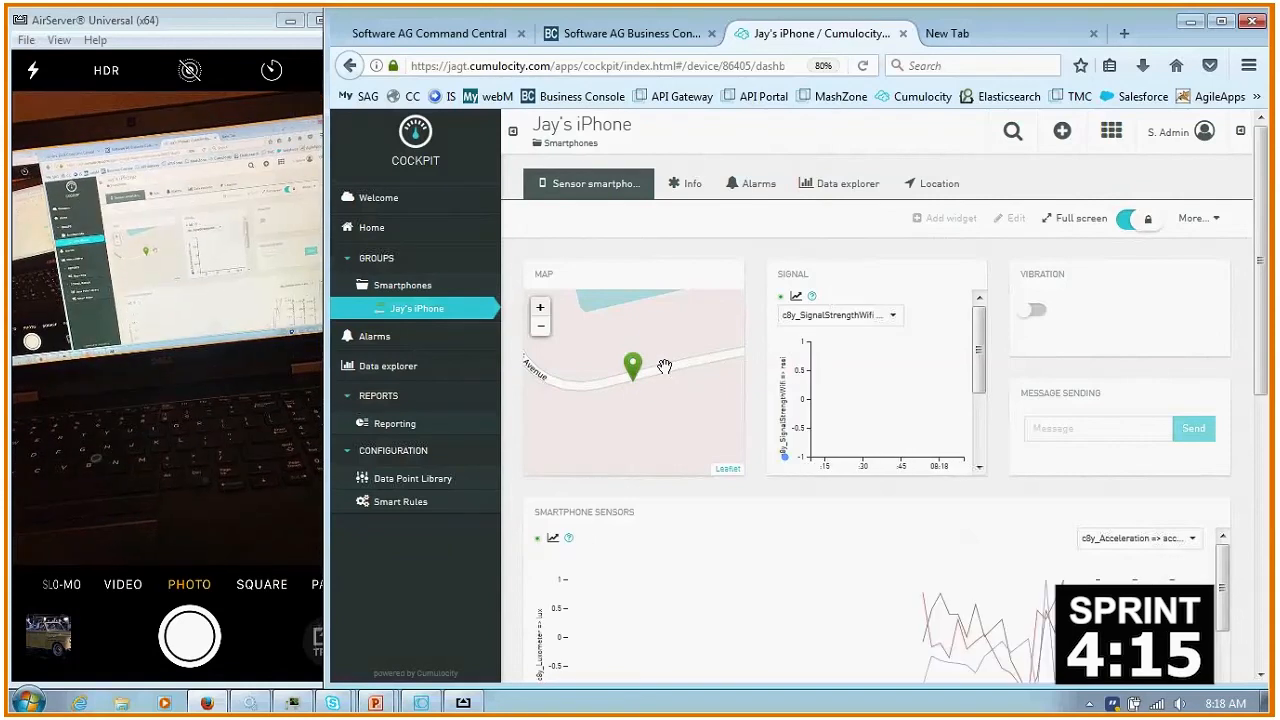
- Zoom the dashboard map out to view the phone's location at a regional scale
{"action": "scroll", "coordinate": [665, 367], "scroll_direction": "down", "scroll_amount": 4}
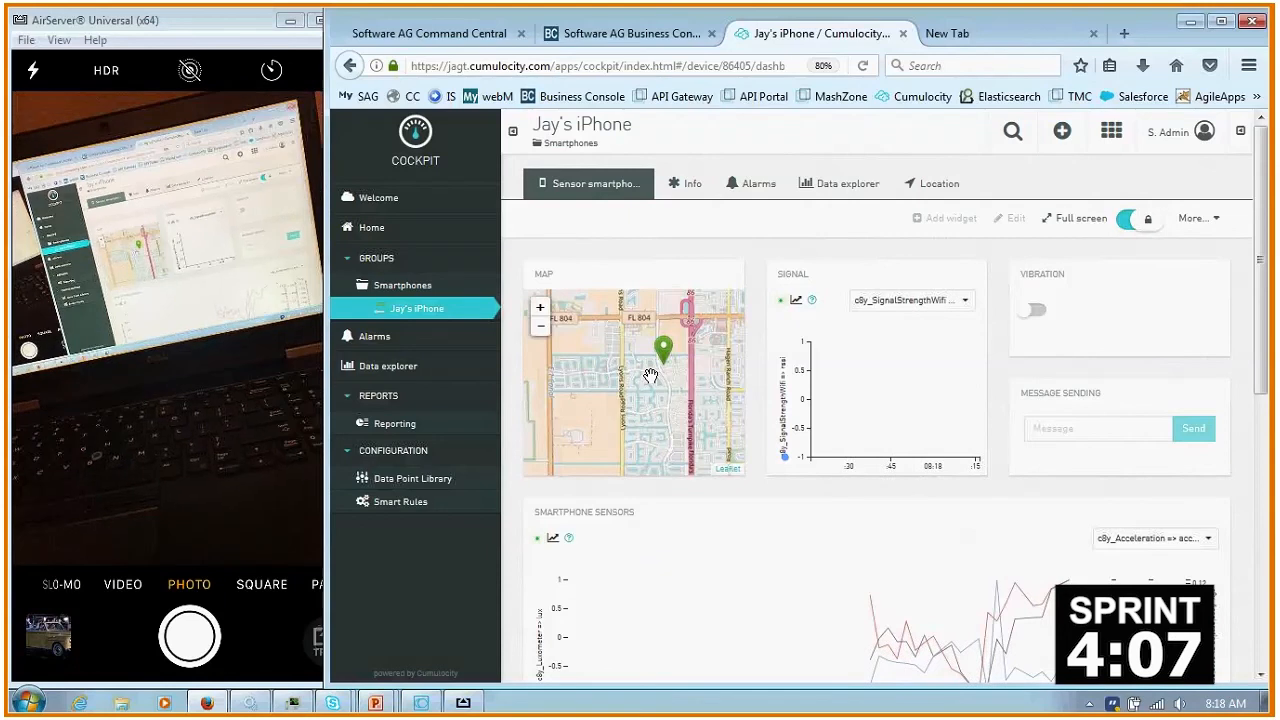
{"action": "scroll", "coordinate": [650, 393], "scroll_direction": "down", "scroll_amount": 1}
{"action": "scroll", "coordinate": [650, 393], "scroll_direction": "down", "scroll_amount": 2}
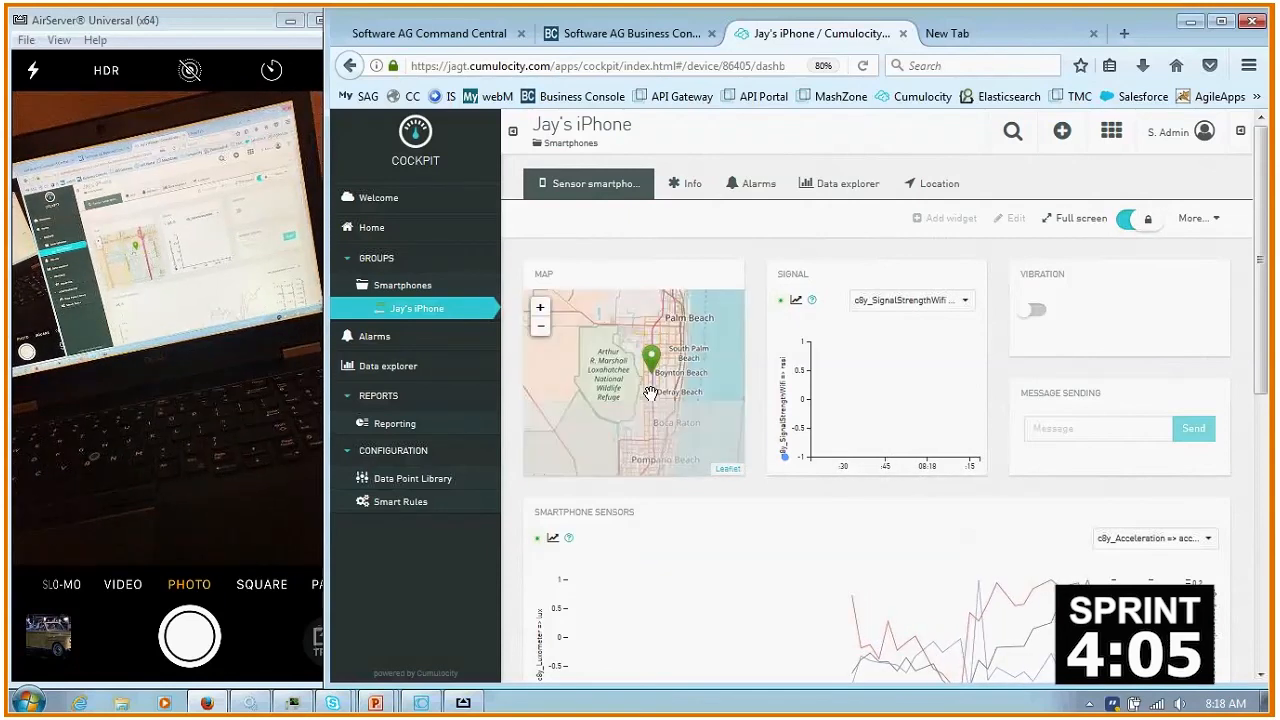
{"action": "scroll", "coordinate": [650, 393], "scroll_direction": "down", "scroll_amount": 1}
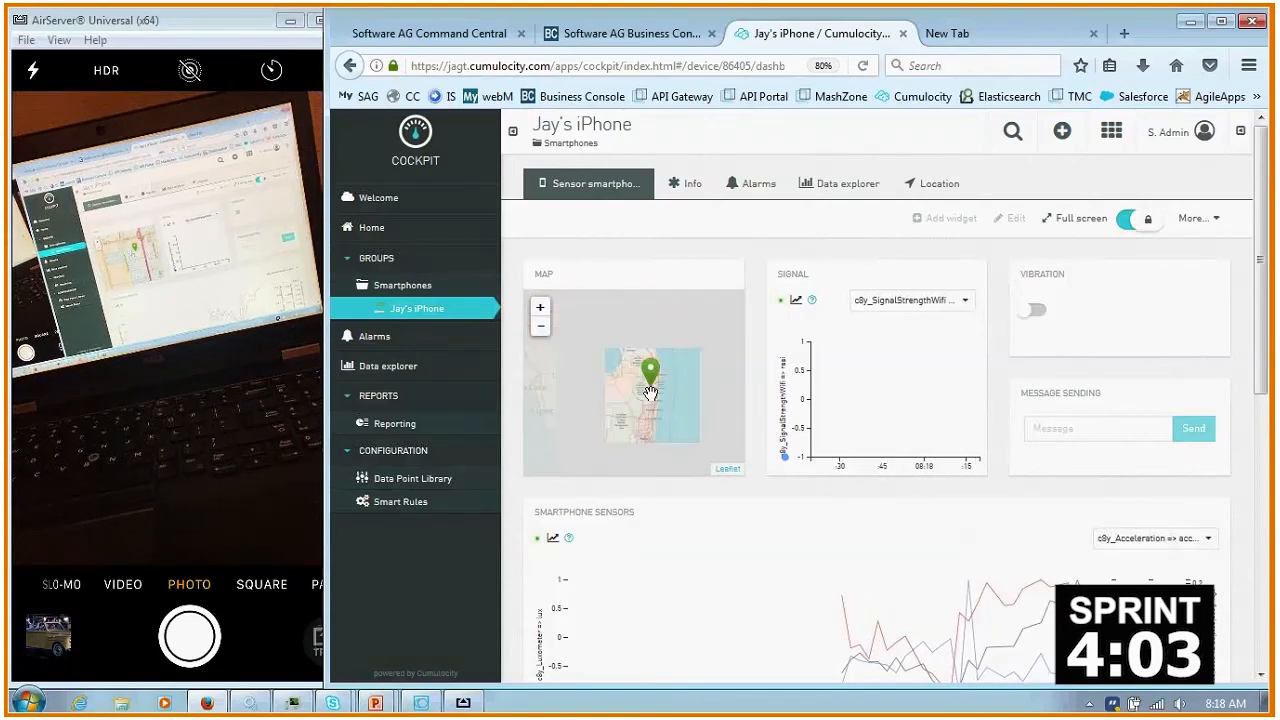
{"action": "scroll", "coordinate": [875, 427], "scroll_direction": "down", "scroll_amount": 1}
- Examine the smartphone sensors chart and the rotation widget, with the mirrored phone window moved back beside the browser
{"action": "scroll", "coordinate": [875, 427], "scroll_direction": "down", "scroll_amount": 3}
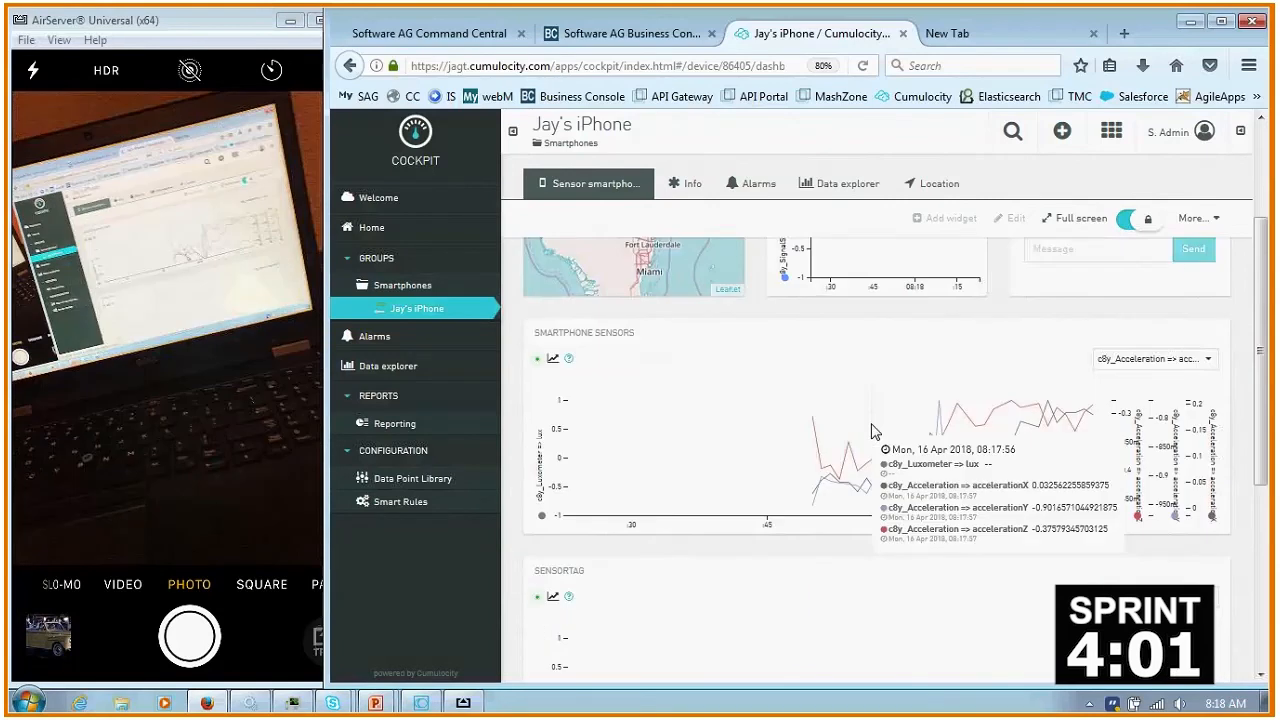
{"action": "scroll", "coordinate": [852, 498], "scroll_direction": "up", "scroll_amount": 1}
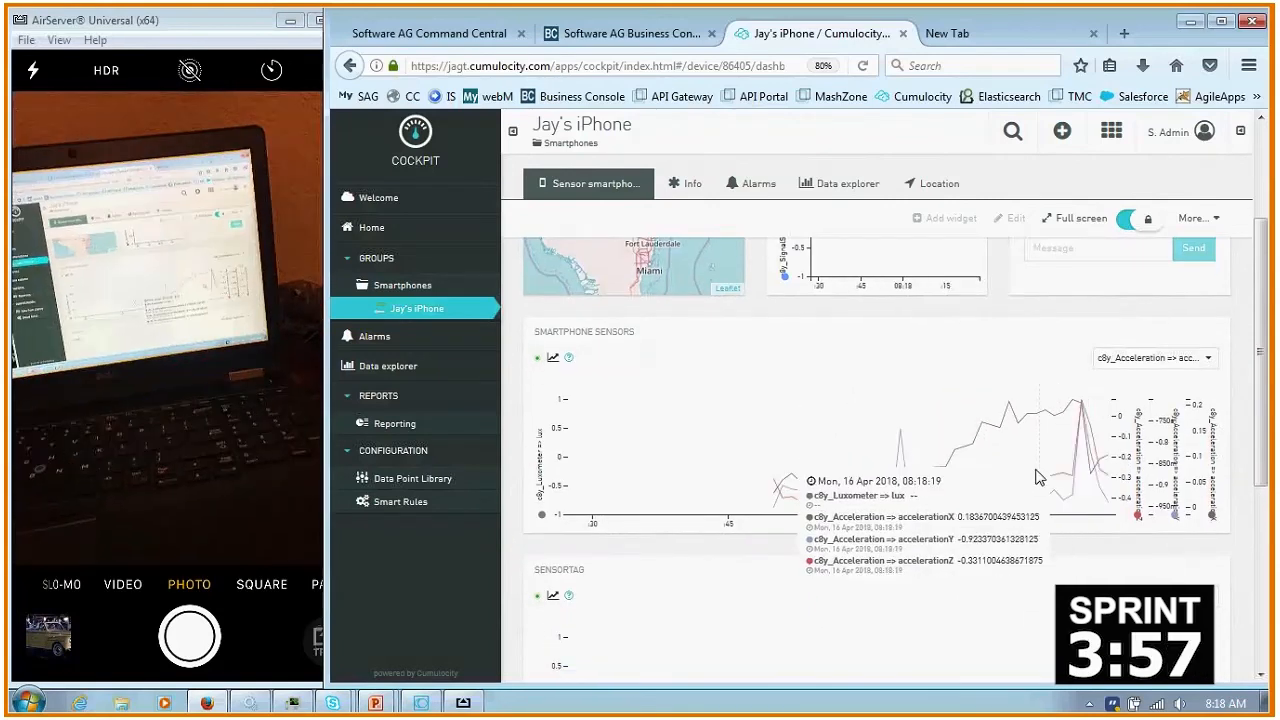
{"action": "scroll", "coordinate": [977, 489], "scroll_direction": "down", "scroll_amount": 6}
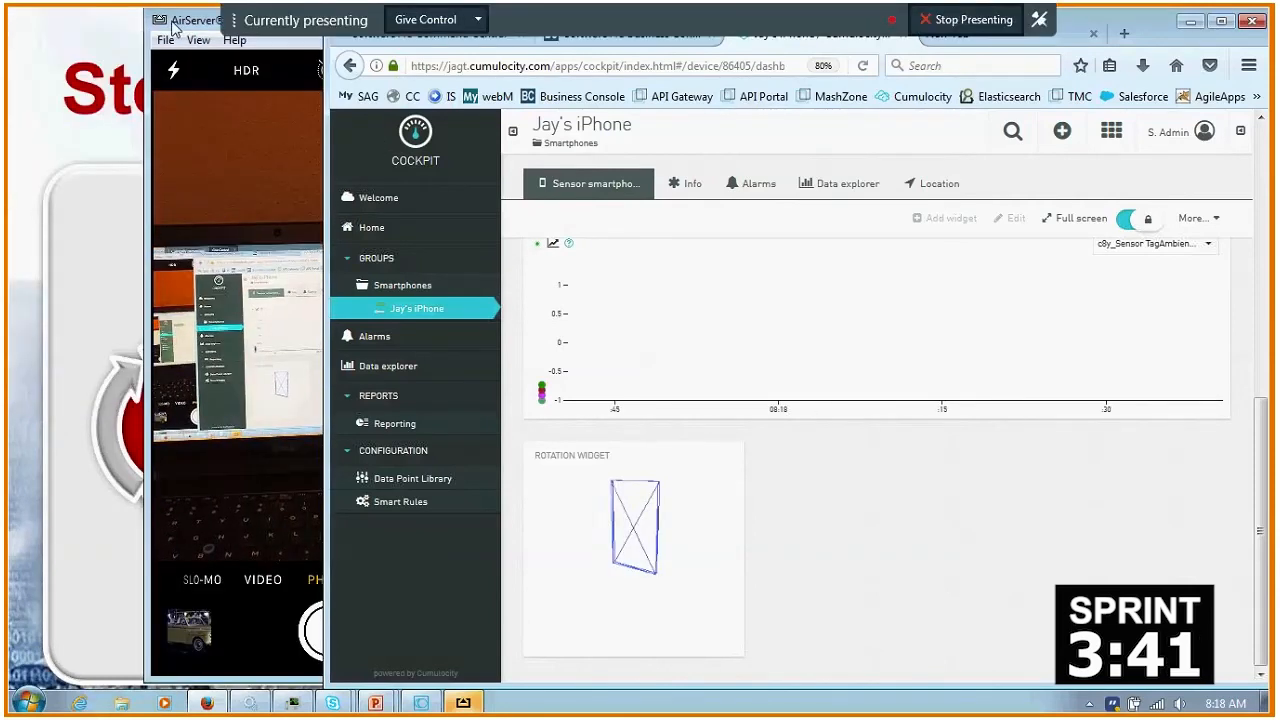
{"action": "left_click_drag", "start_coordinate": [179, 29], "coordinate": [18, 30]}
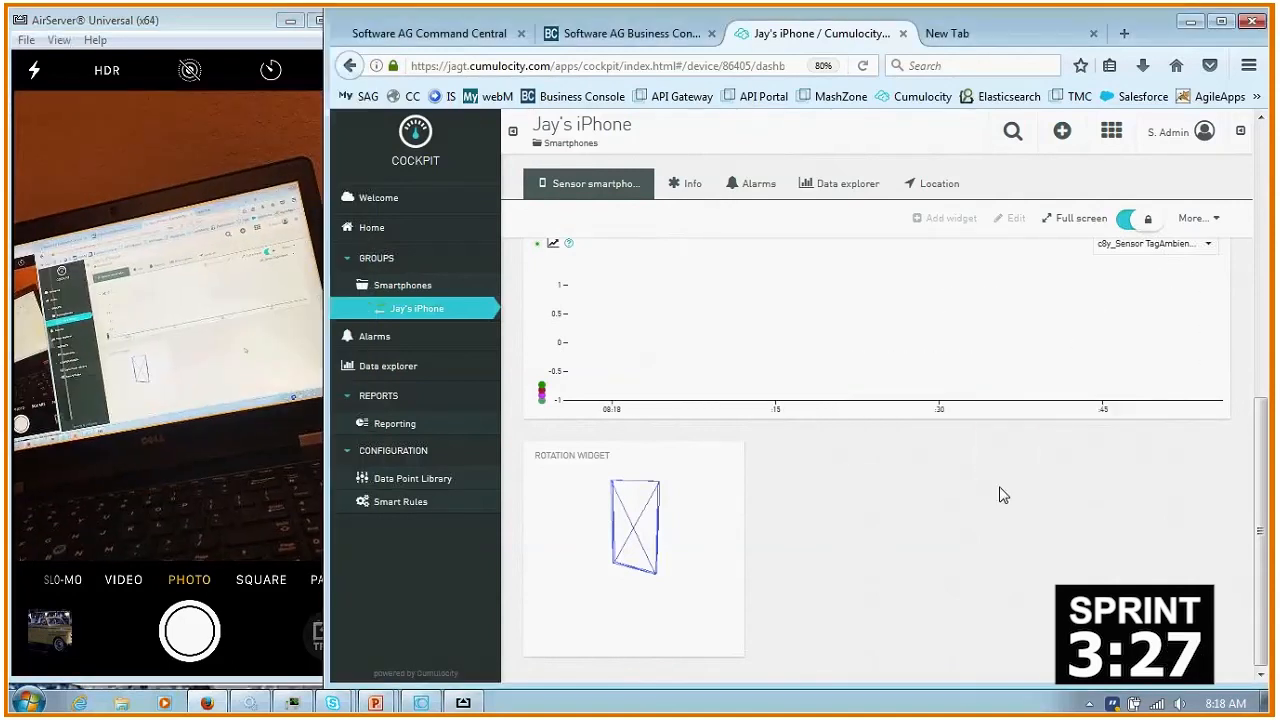
{"action": "scroll", "coordinate": [1002, 493], "scroll_direction": "up", "scroll_amount": 3}
{"action": "scroll", "coordinate": [1060, 528], "scroll_direction": "up", "scroll_amount": 3}
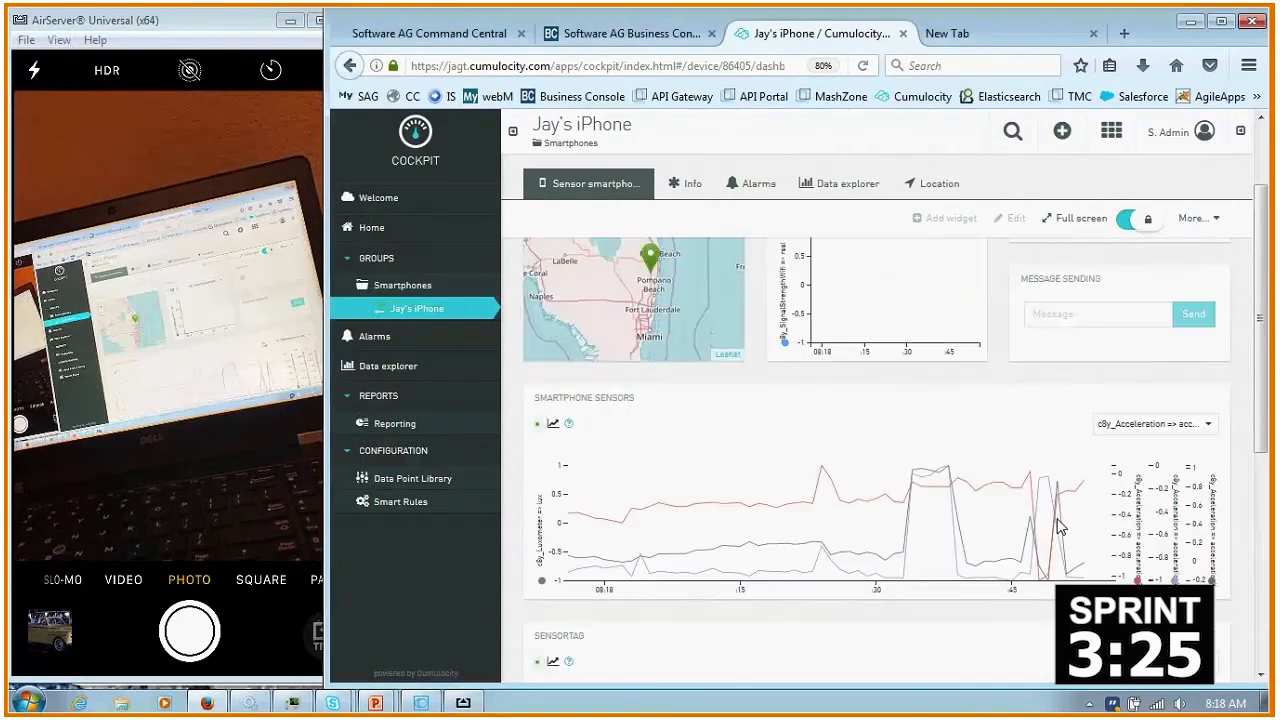
{"action": "scroll", "coordinate": [1071, 440], "scroll_direction": "down", "scroll_amount": 1}
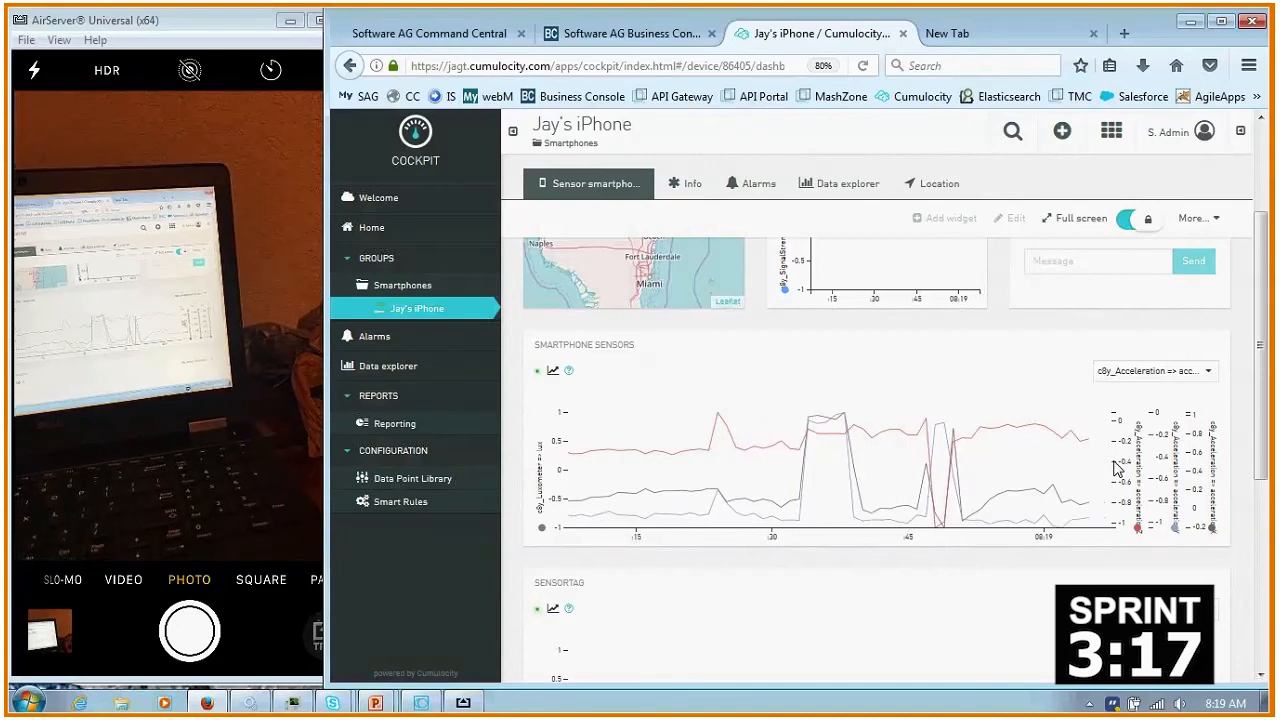
- Turn the phone's vibration on from the dashboard and switch it off again
{"action": "scroll", "coordinate": [1116, 468], "scroll_direction": "up", "scroll_amount": 3}
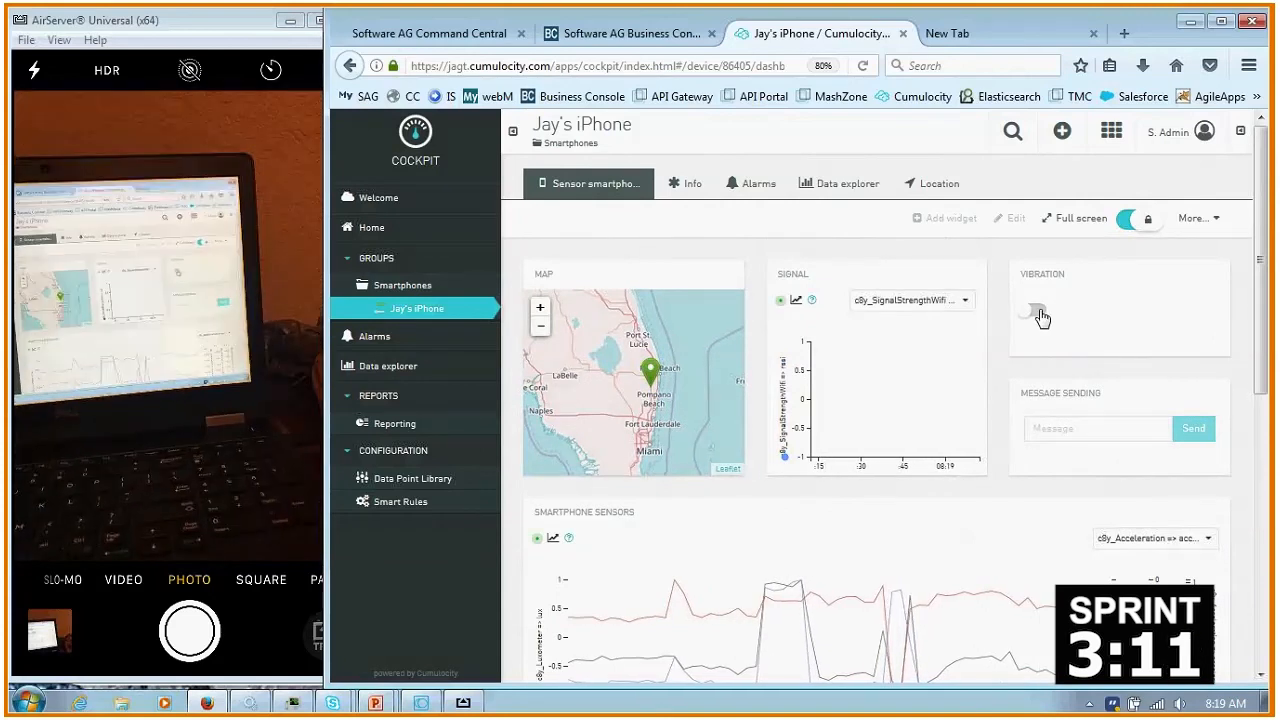
{"action": "left_click", "coordinate": [1035, 313]}
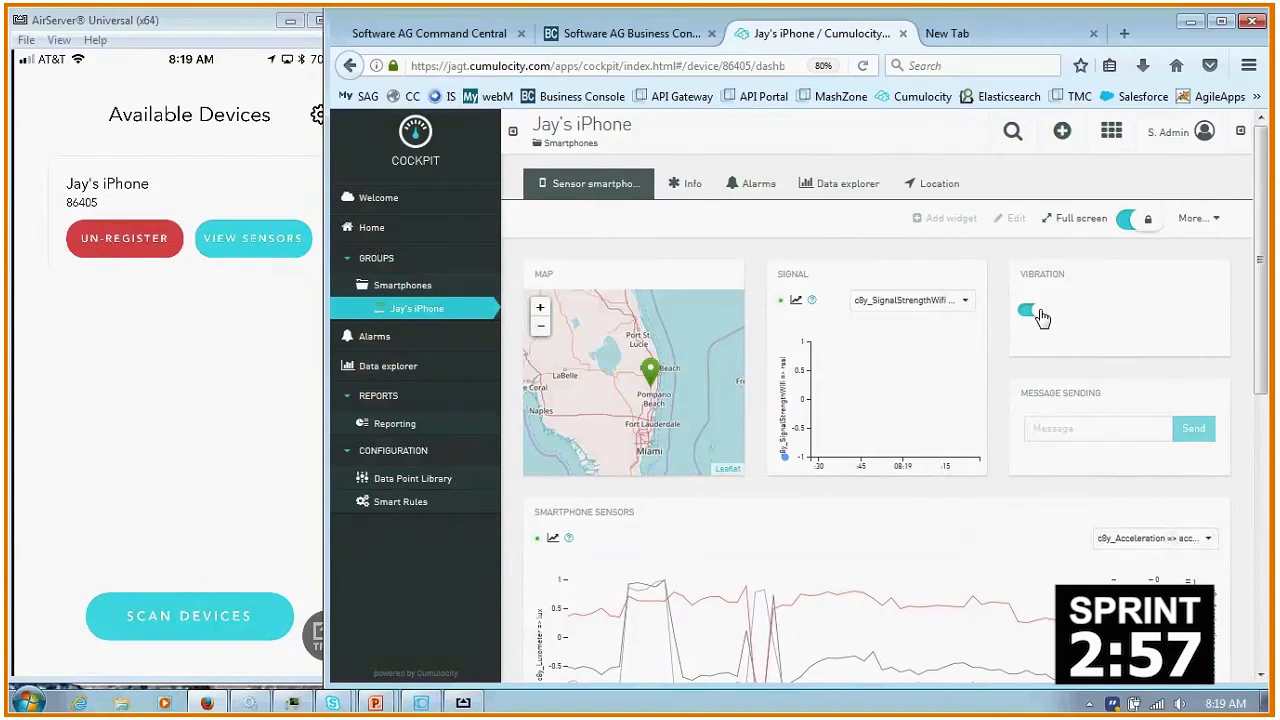
{"action": "left_click", "coordinate": [1033, 313]}
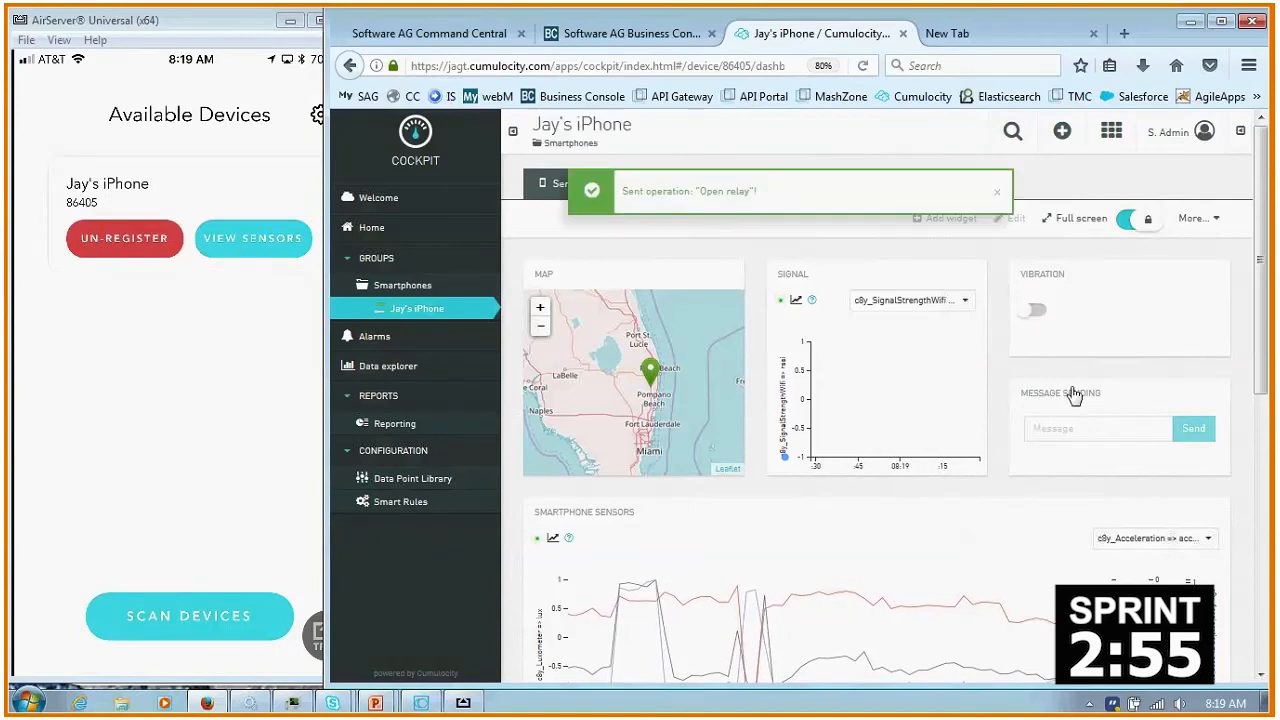
- Send the message "hi" to the phone from the message sending widget
{"action": "left_click", "coordinate": [1057, 427]}
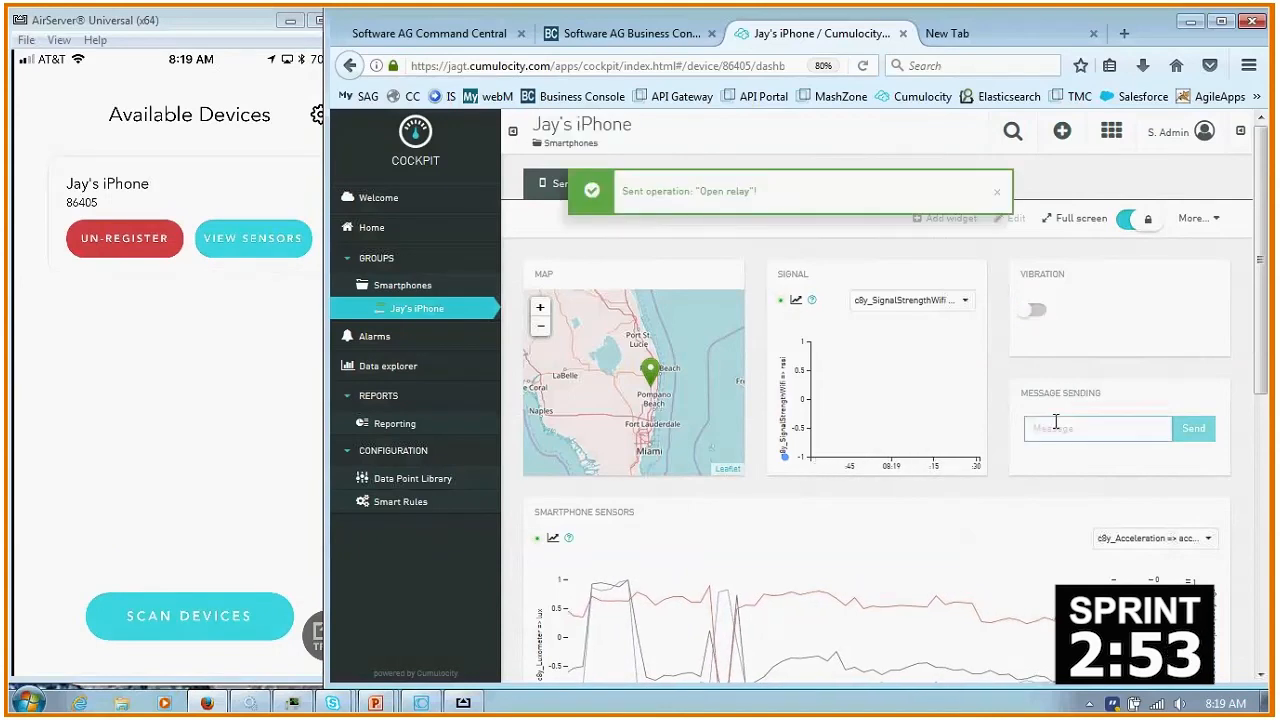
{"action": "type", "text": "hi"}
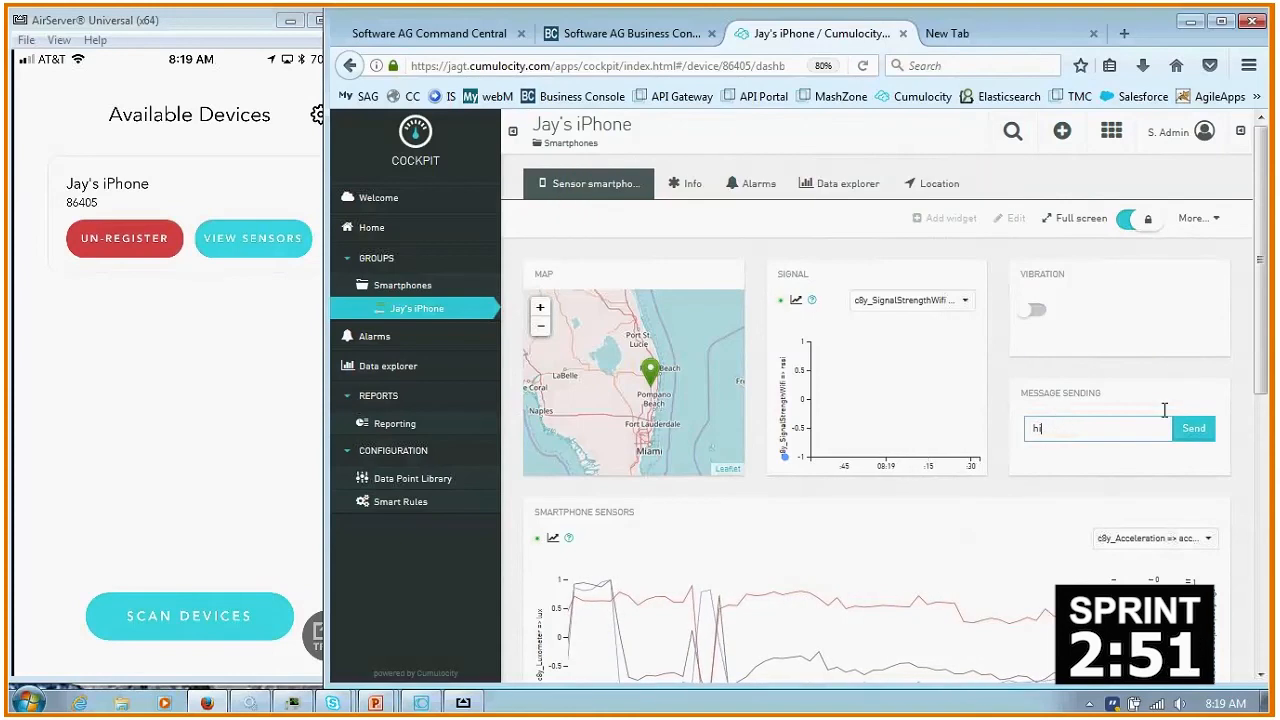
{"action": "left_click", "coordinate": [1197, 429]}
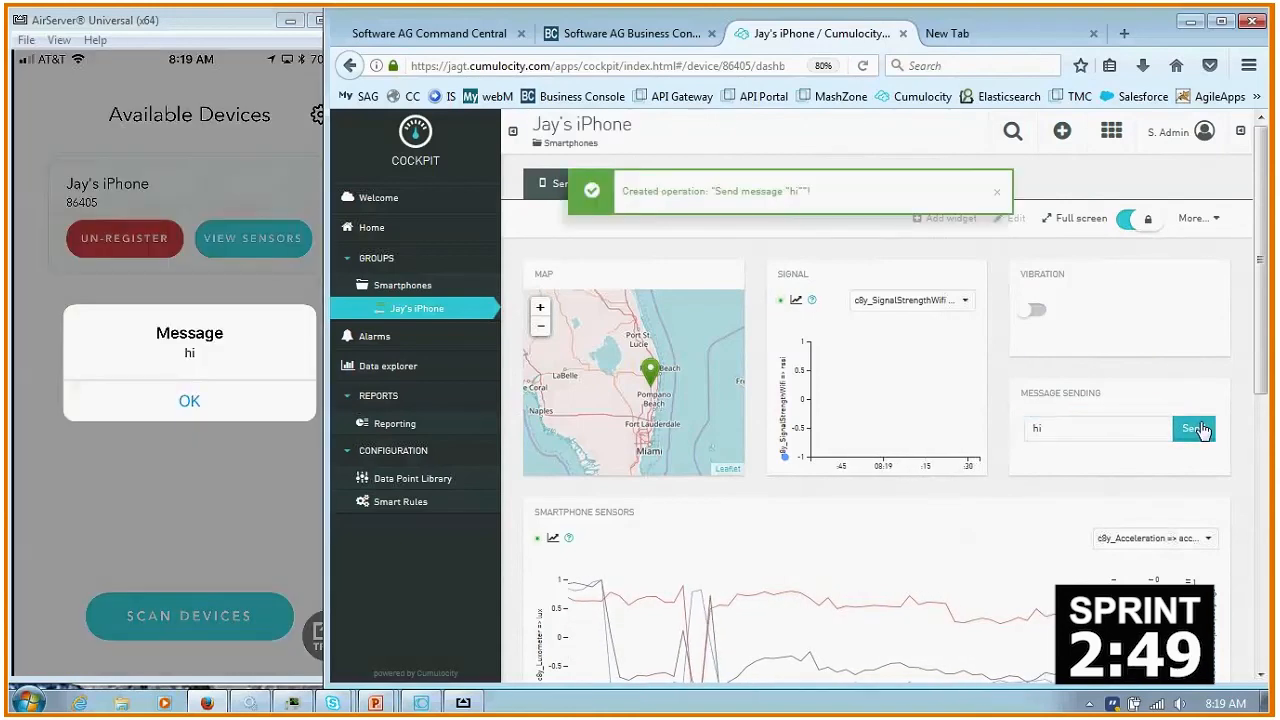
- Dismiss the received message on the phone and start a new "On measurement threshold create alarm" smart rule for the device
{"action": "left_click", "coordinate": [174, 403]}
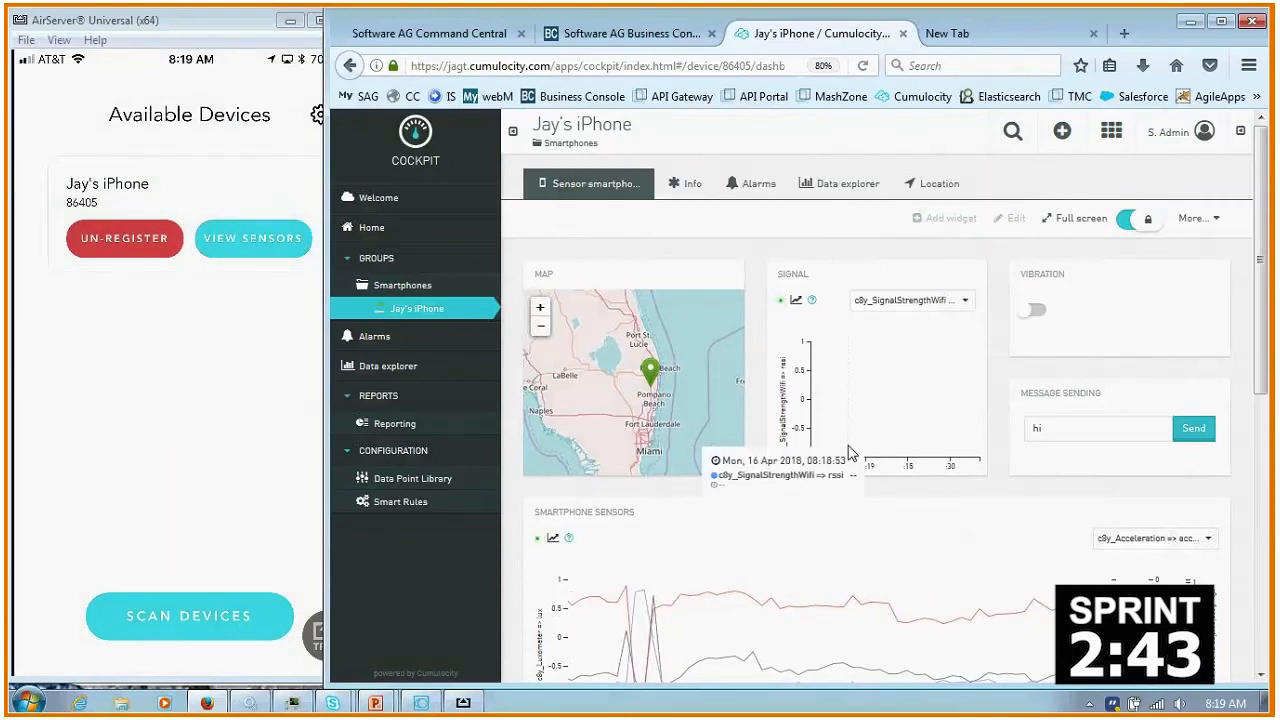
{"action": "left_click", "coordinate": [687, 185]}
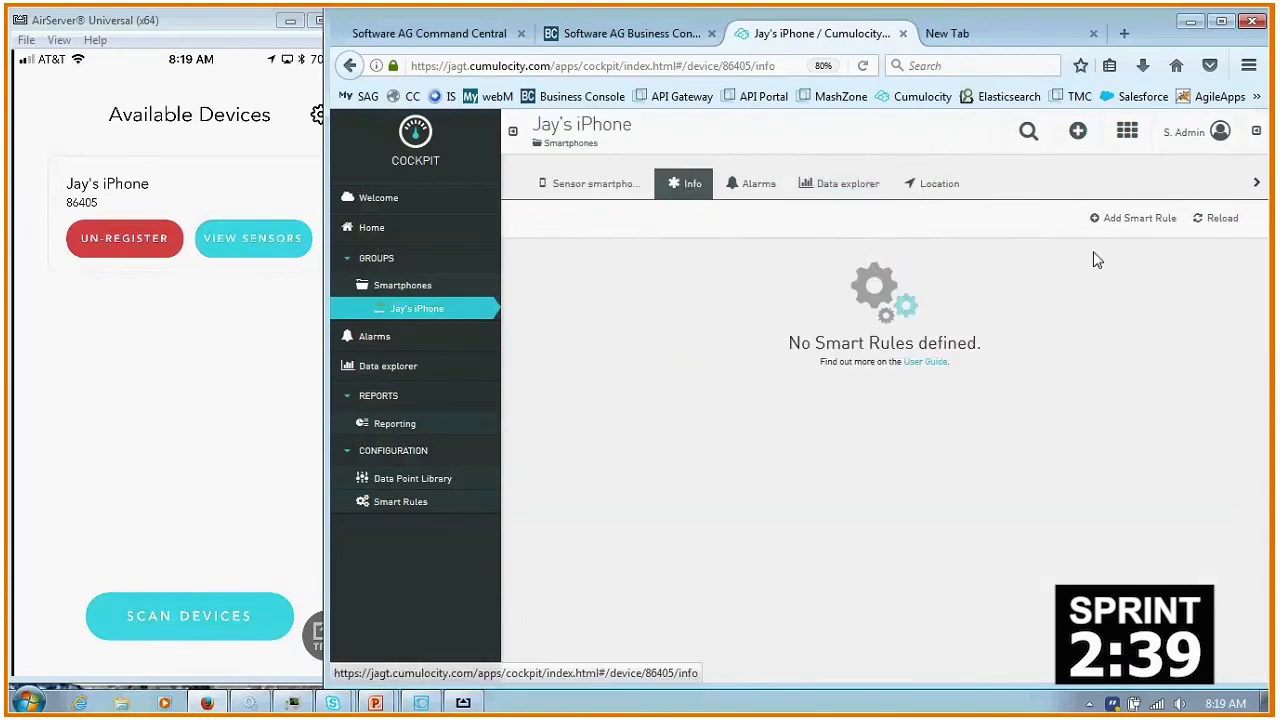
{"action": "left_click", "coordinate": [1135, 222]}
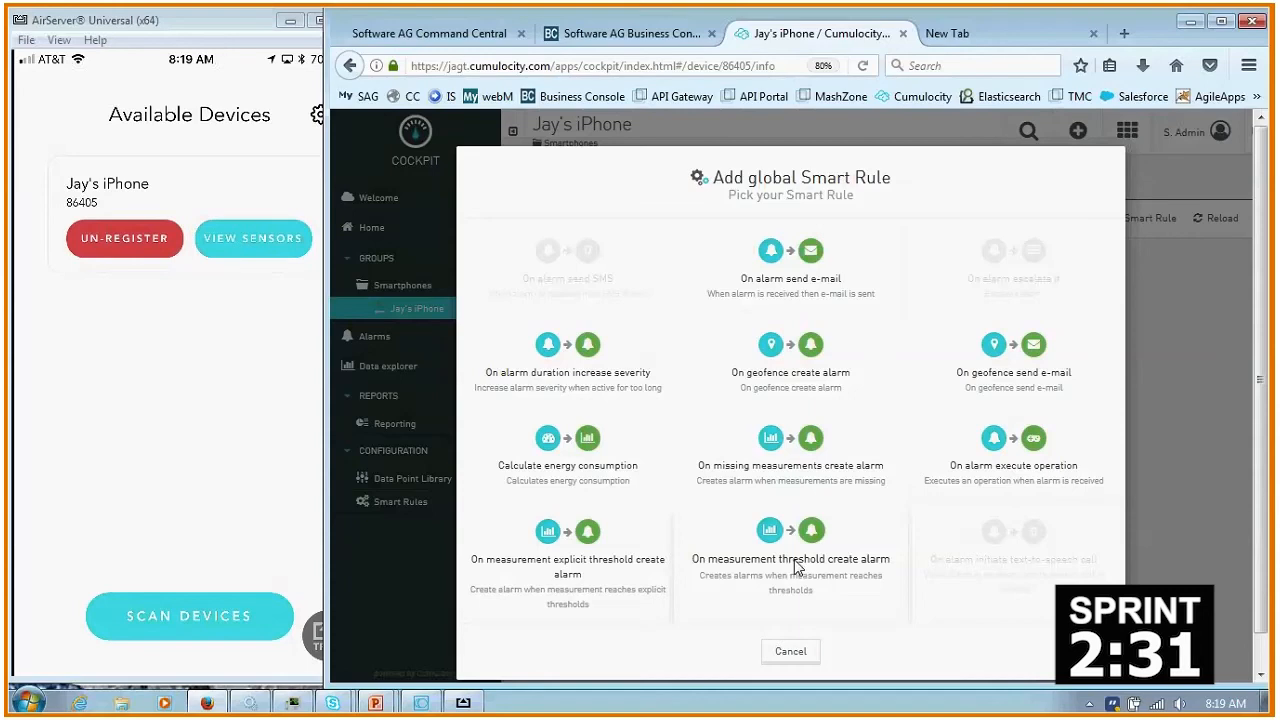
{"action": "left_click", "coordinate": [797, 566]}
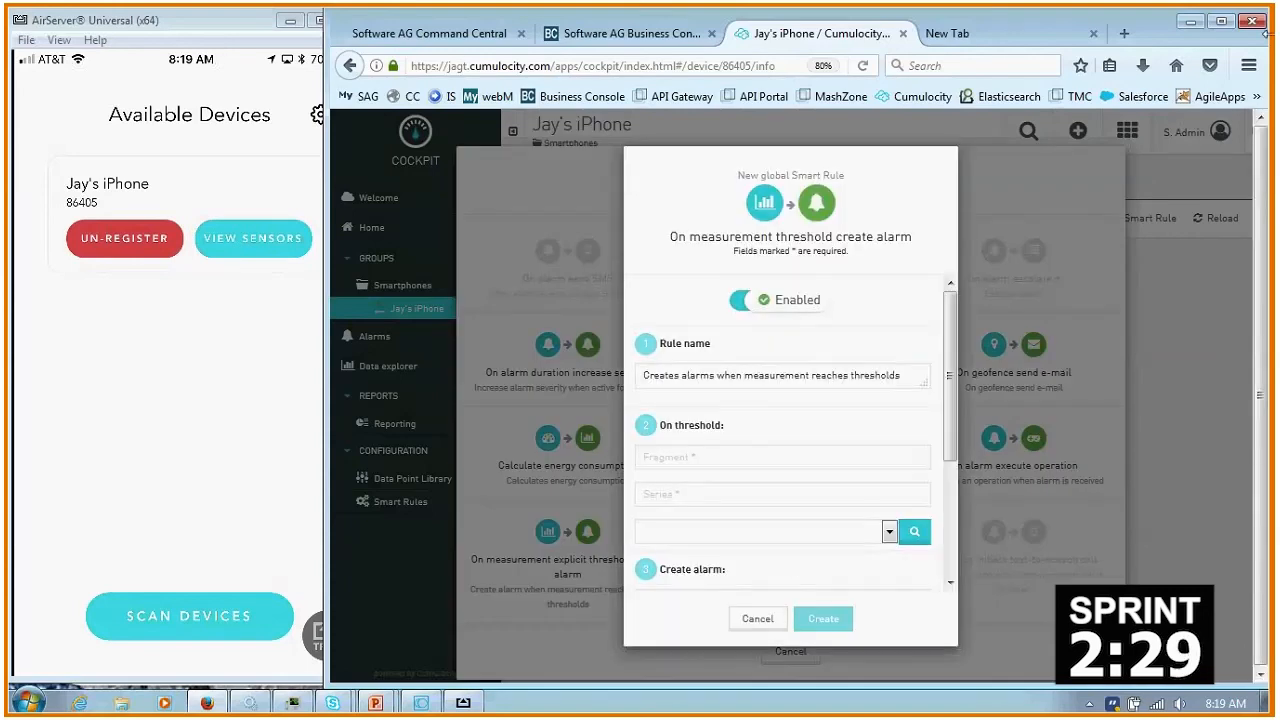
- Set the rule's threshold measurement to c8y_Acceleration => accelerationY and create the rule with its c8y_ThresholdAlarm alarm type
{"action": "left_click", "coordinate": [788, 533]}
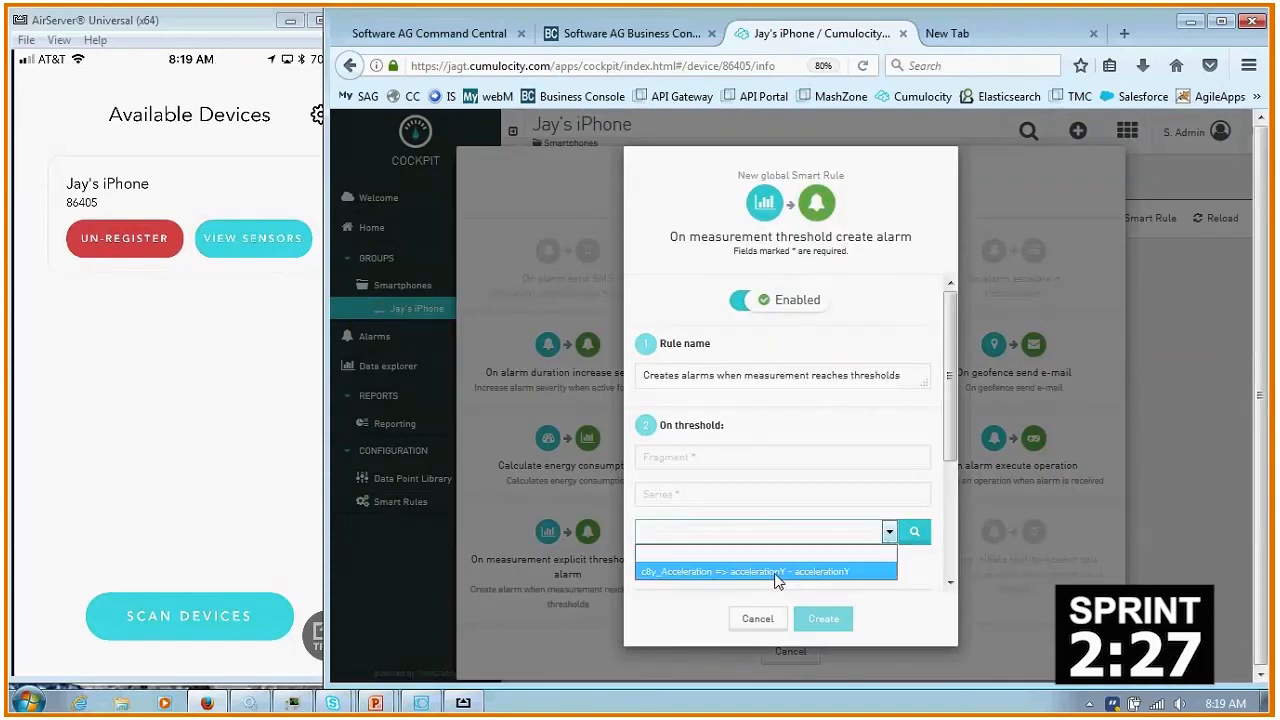
{"action": "left_click", "coordinate": [778, 571]}
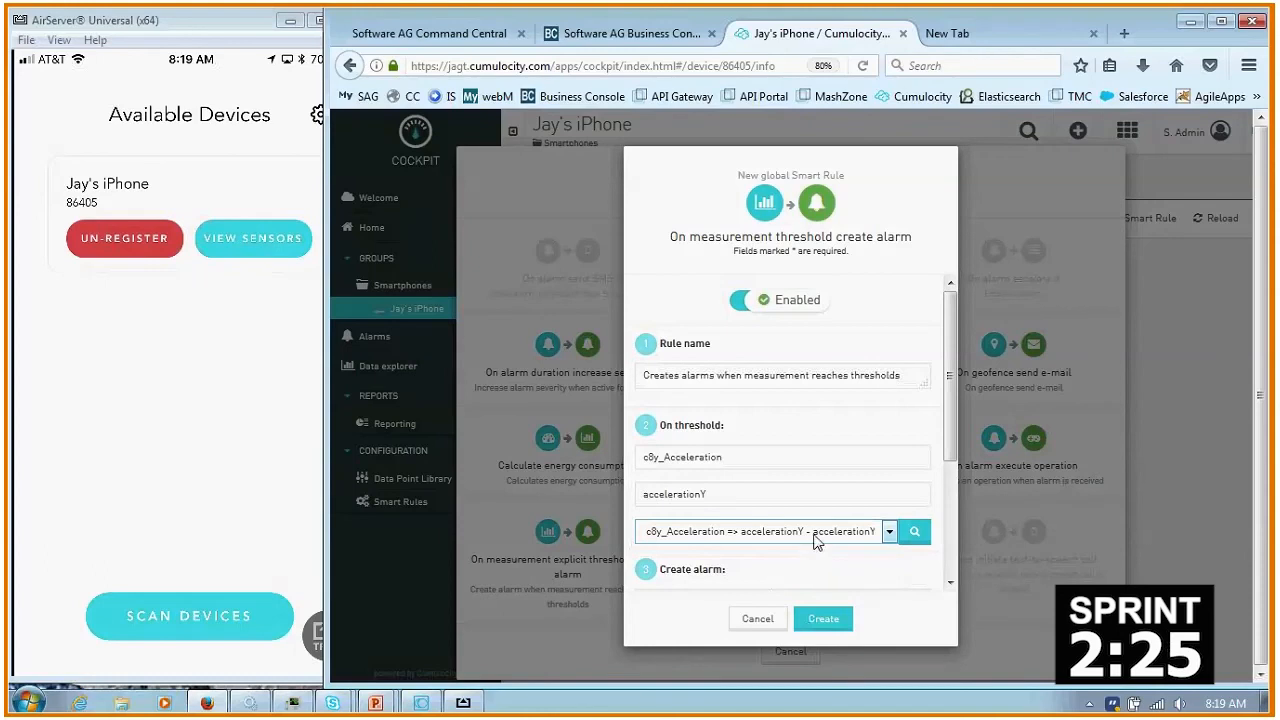
{"action": "left_click_drag", "start_coordinate": [952, 441], "coordinate": [952, 556]}
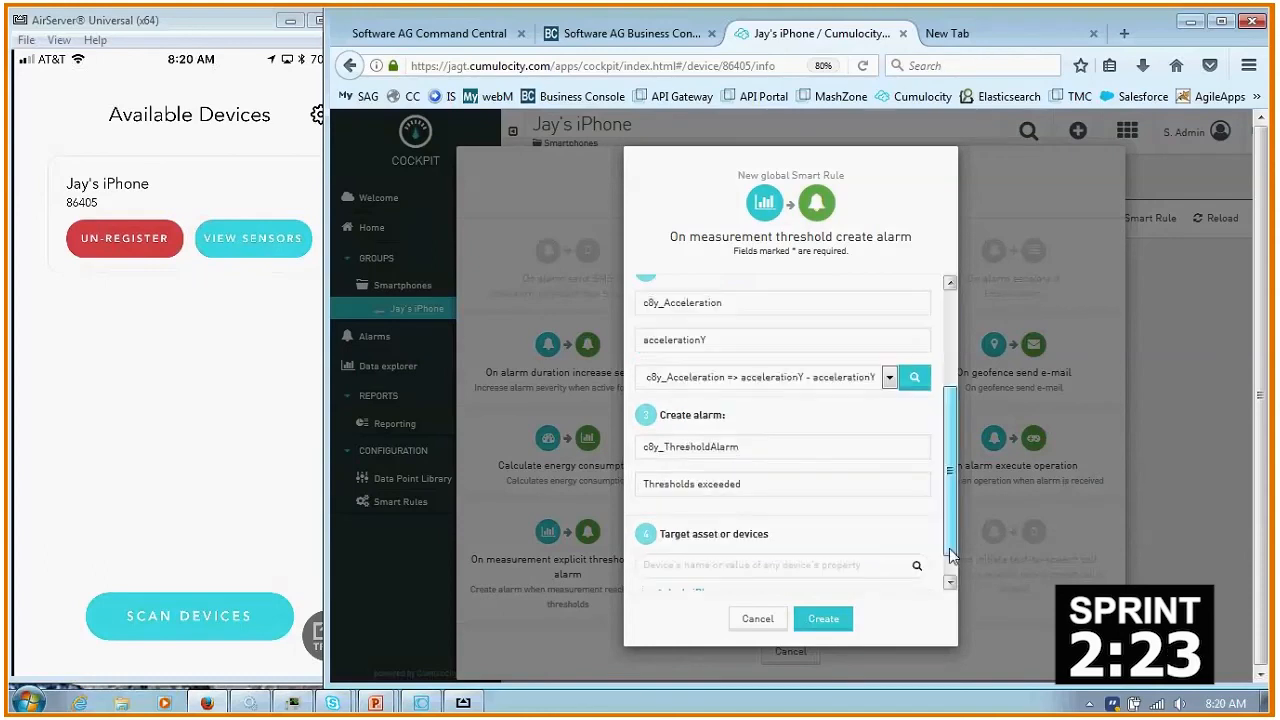
{"action": "scroll", "coordinate": [900, 590], "scroll_direction": "down", "scroll_amount": 1}
{"action": "left_click", "coordinate": [823, 618]}
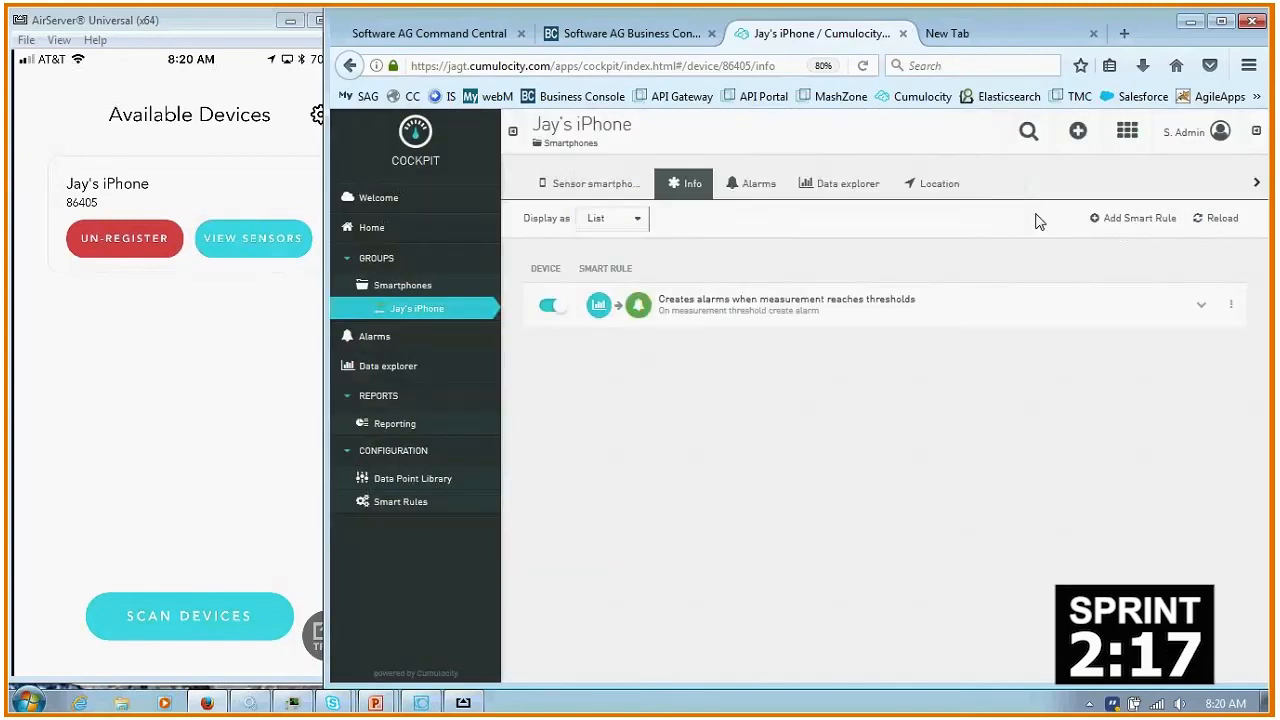
- Start a second smart rule, "On alarm execute operation", and set its matching alarm type to c8y_ThresholdAlarm from the saved C8Y.Alarm clip
{"action": "left_click", "coordinate": [1113, 222]}
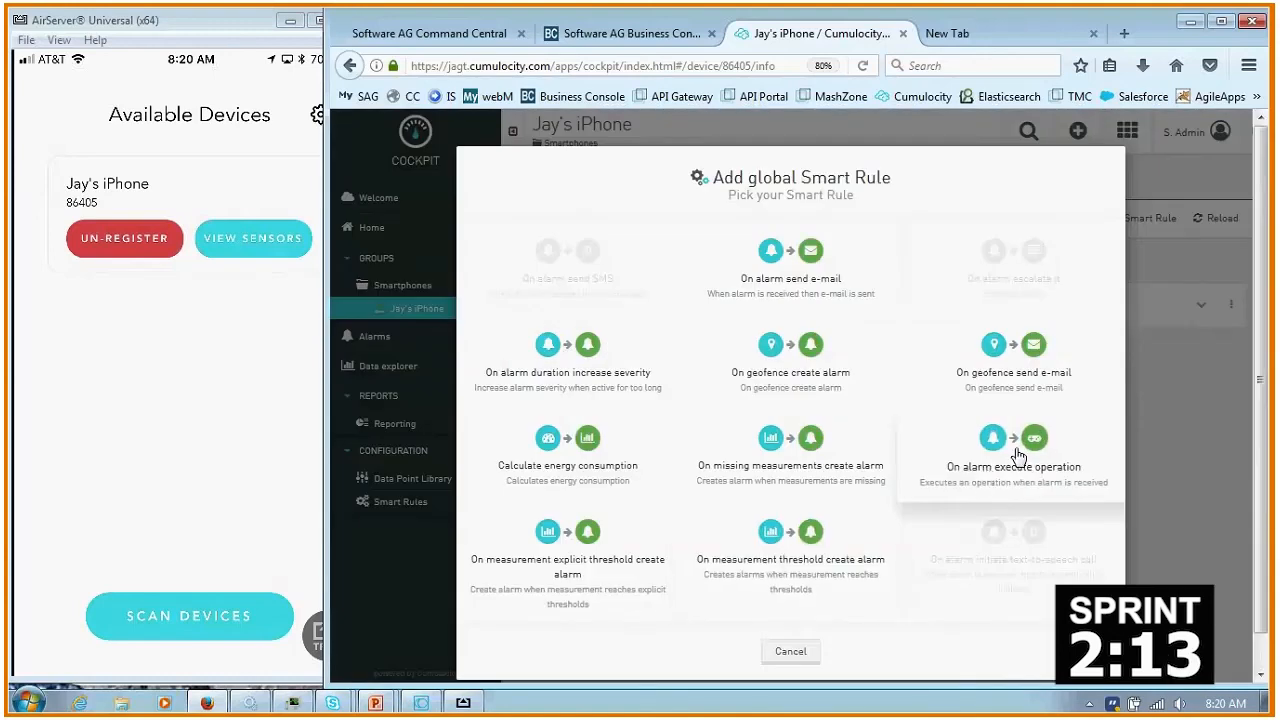
{"action": "left_click", "coordinate": [1015, 452]}
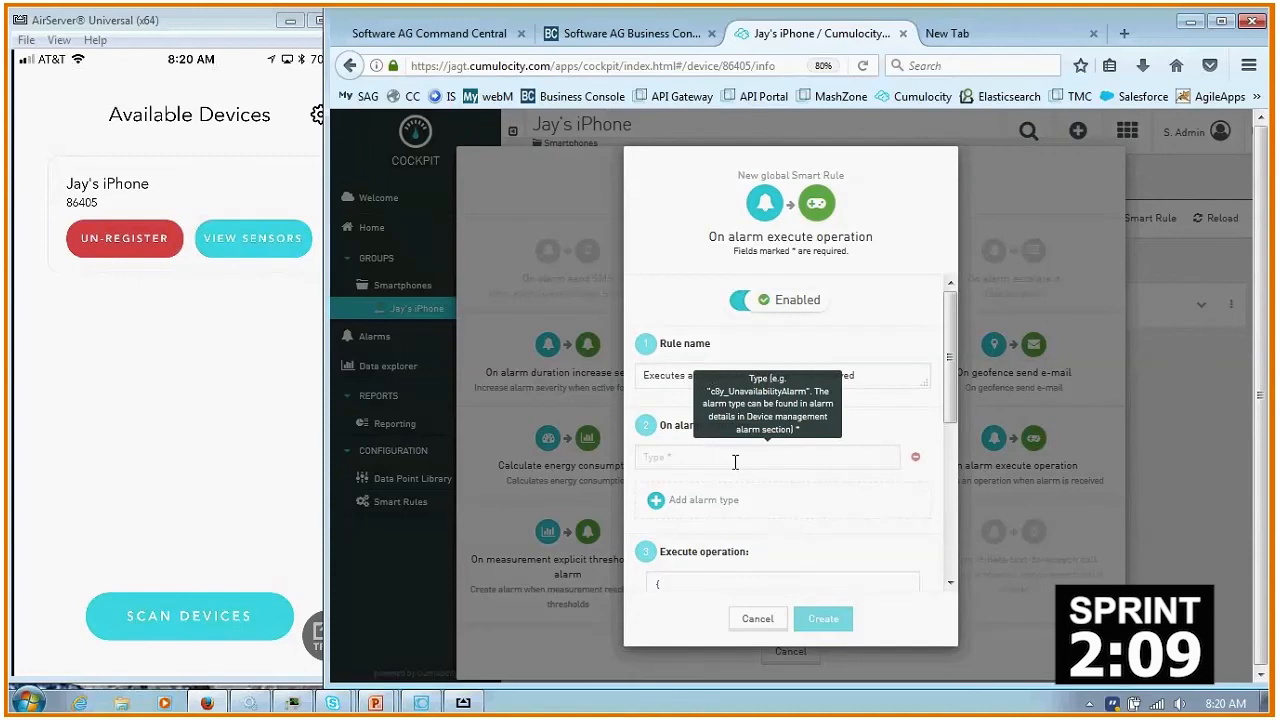
{"action": "scroll", "coordinate": [735, 462], "scroll_direction": "down", "scroll_amount": 1}
{"action": "left_click", "coordinate": [681, 389]}
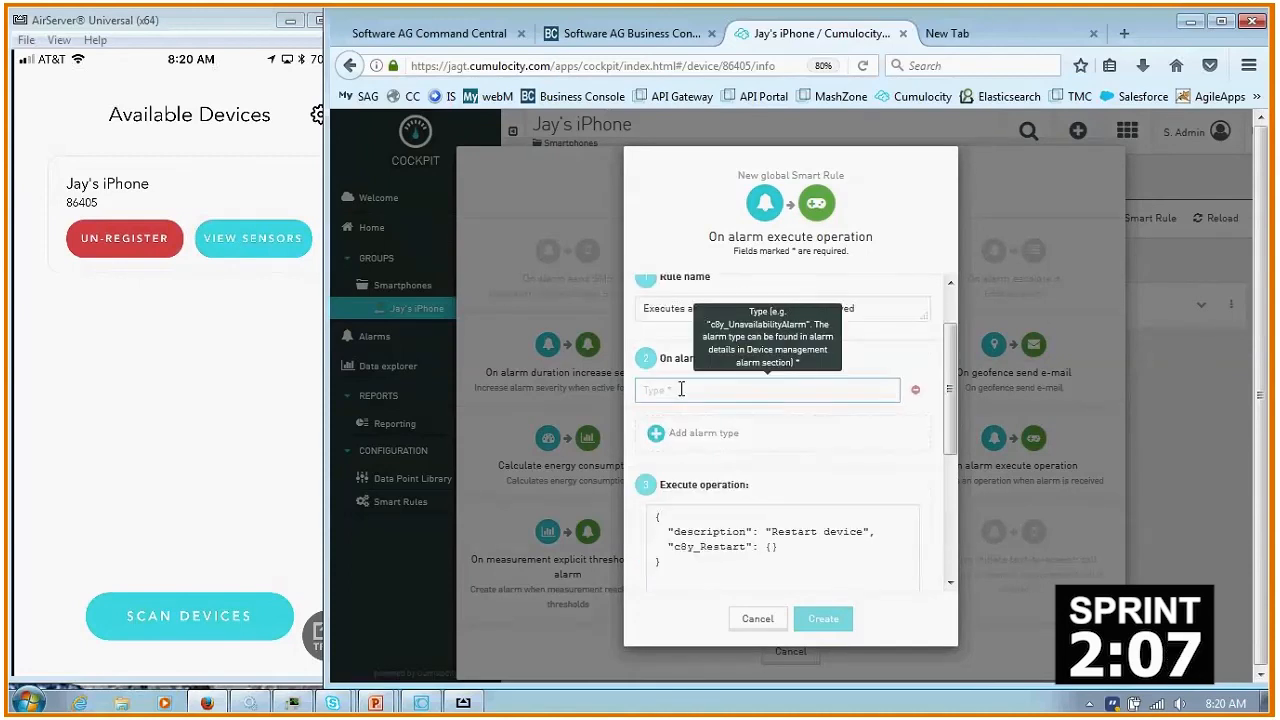
{"action": "key", "text": "ctrl+grave"}
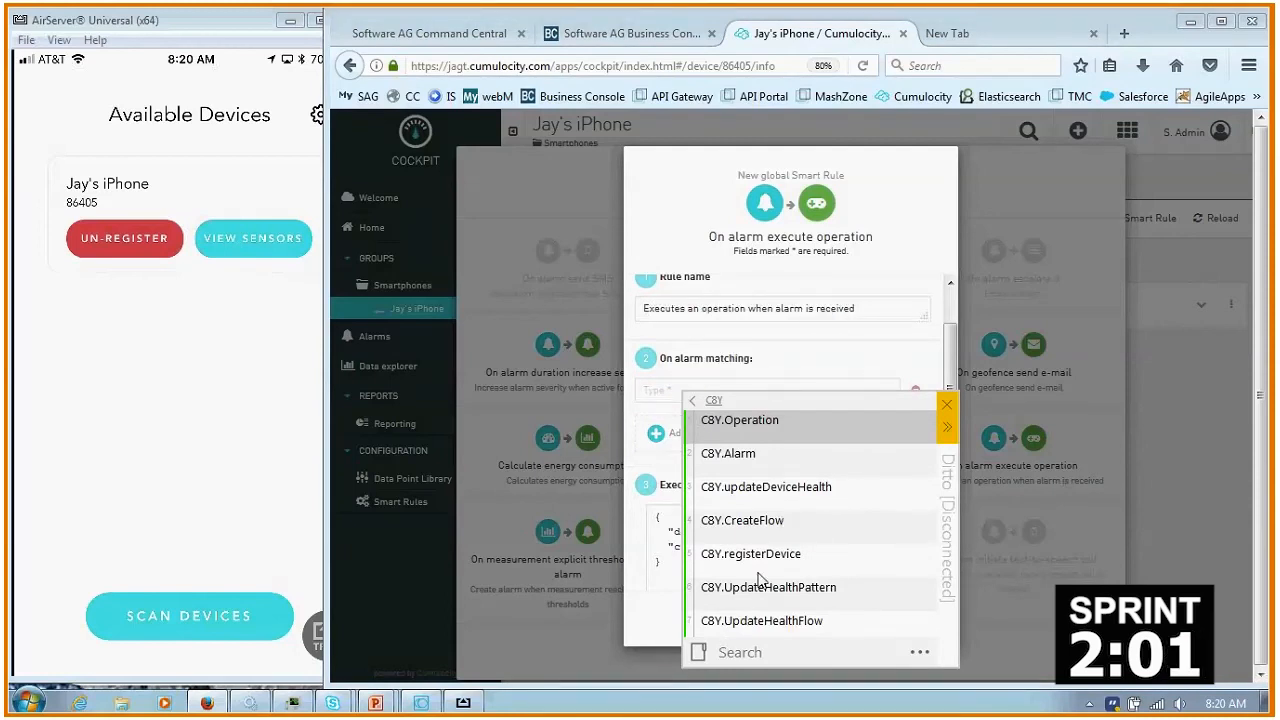
{"action": "double_click", "coordinate": [752, 455]}
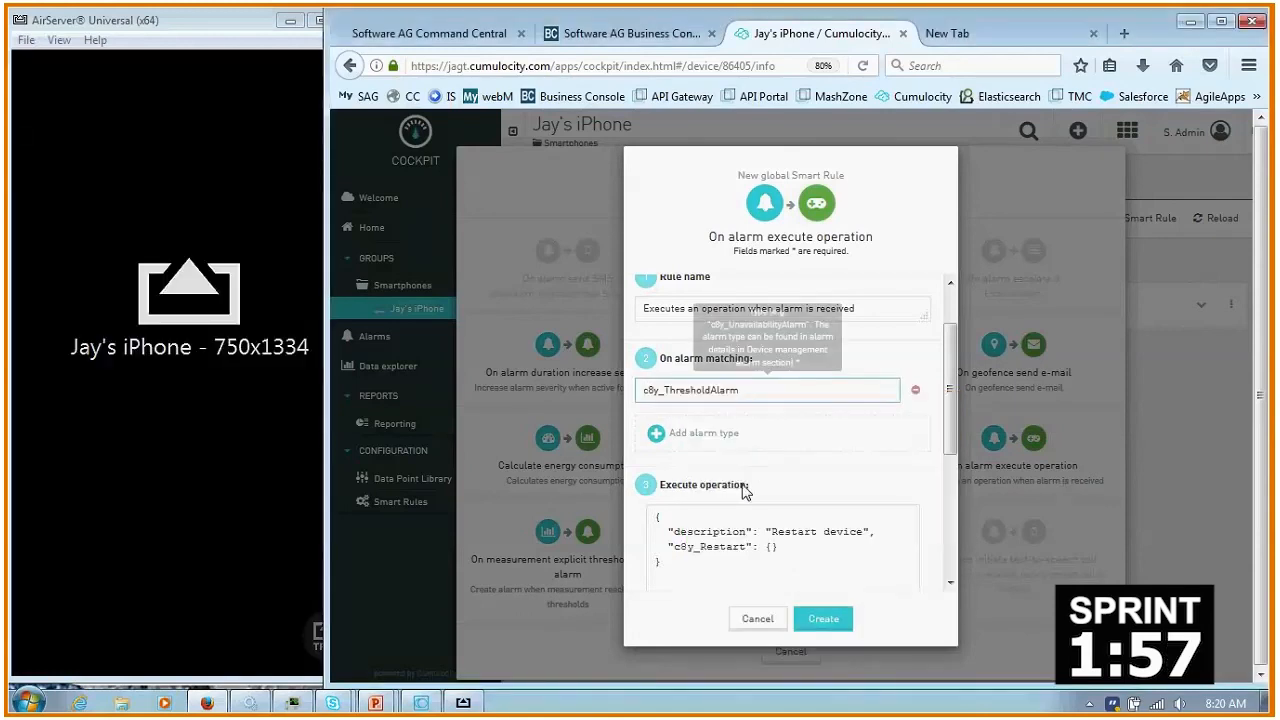
- Replace the rule's operation with the saved C8Y.Operation clip, a c8y_Message with the text "Slow down!", and create the rule
{"action": "left_click", "coordinate": [709, 531]}
{"action": "key", "text": "ctrl+a"}
{"action": "key", "text": "BackSpace"}
{"action": "key", "text": "ctrl+grave"}
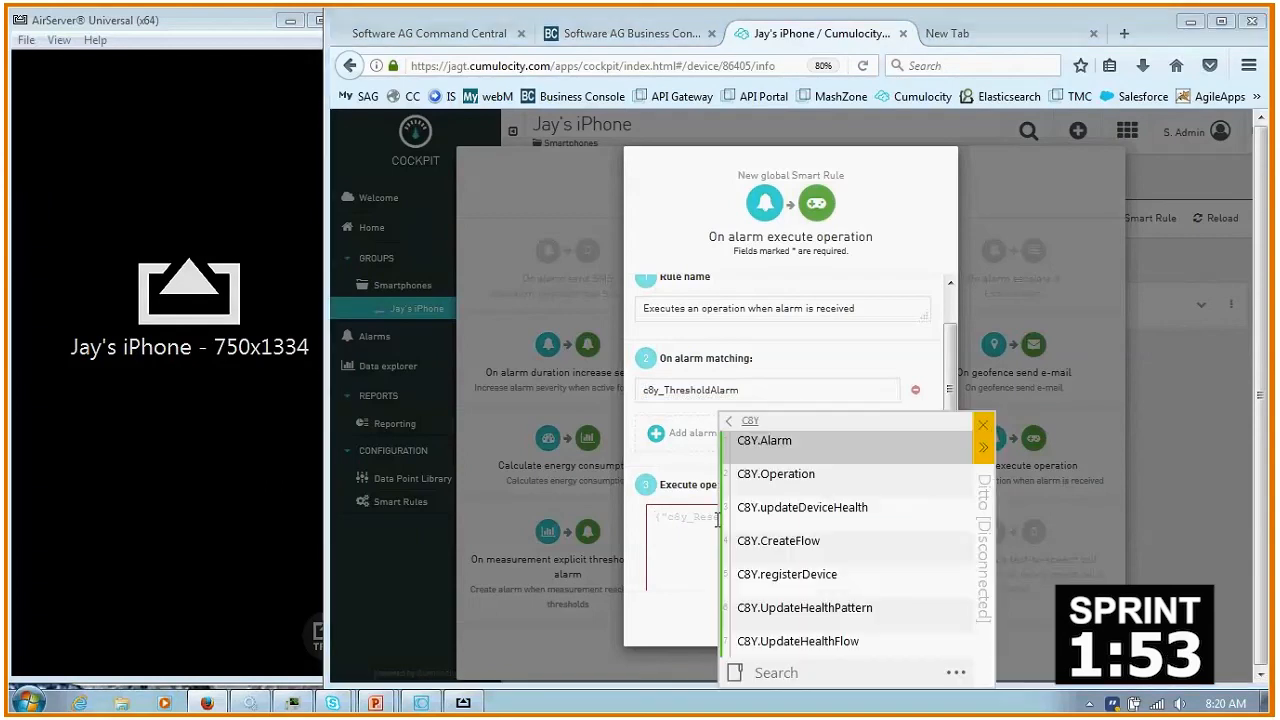
{"action": "double_click", "coordinate": [810, 476]}
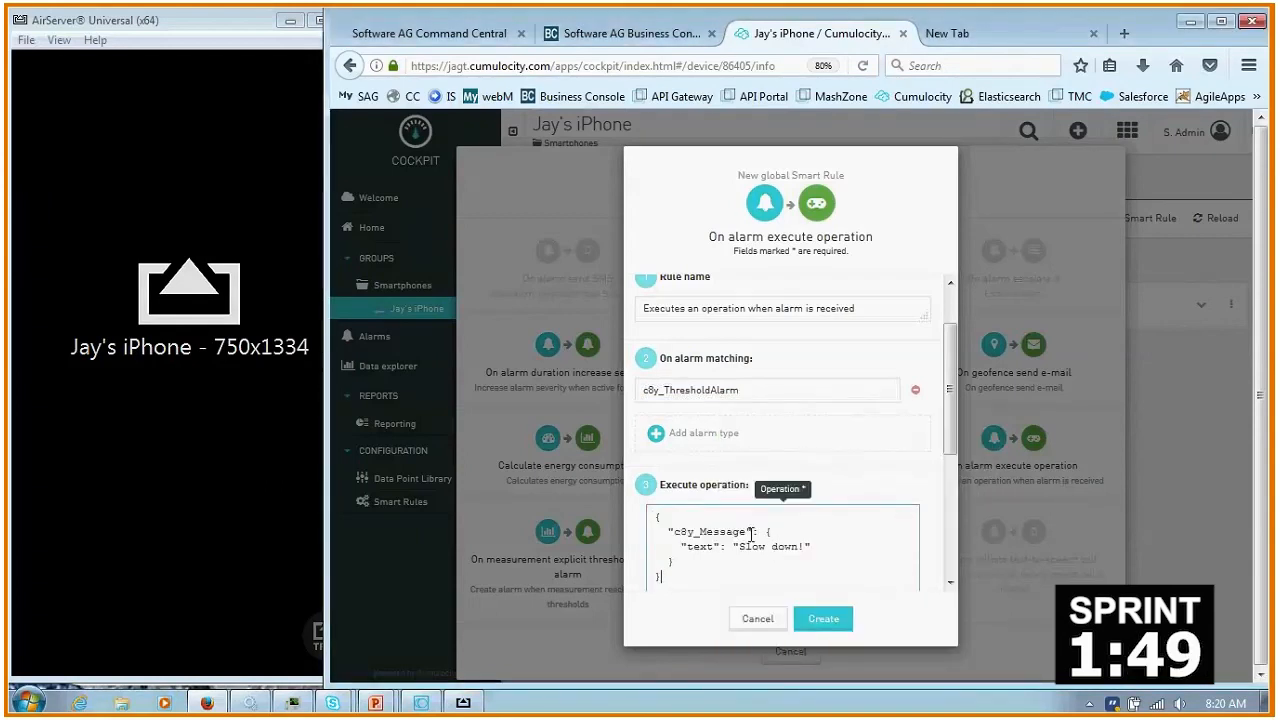
{"action": "left_click", "coordinate": [818, 612]}
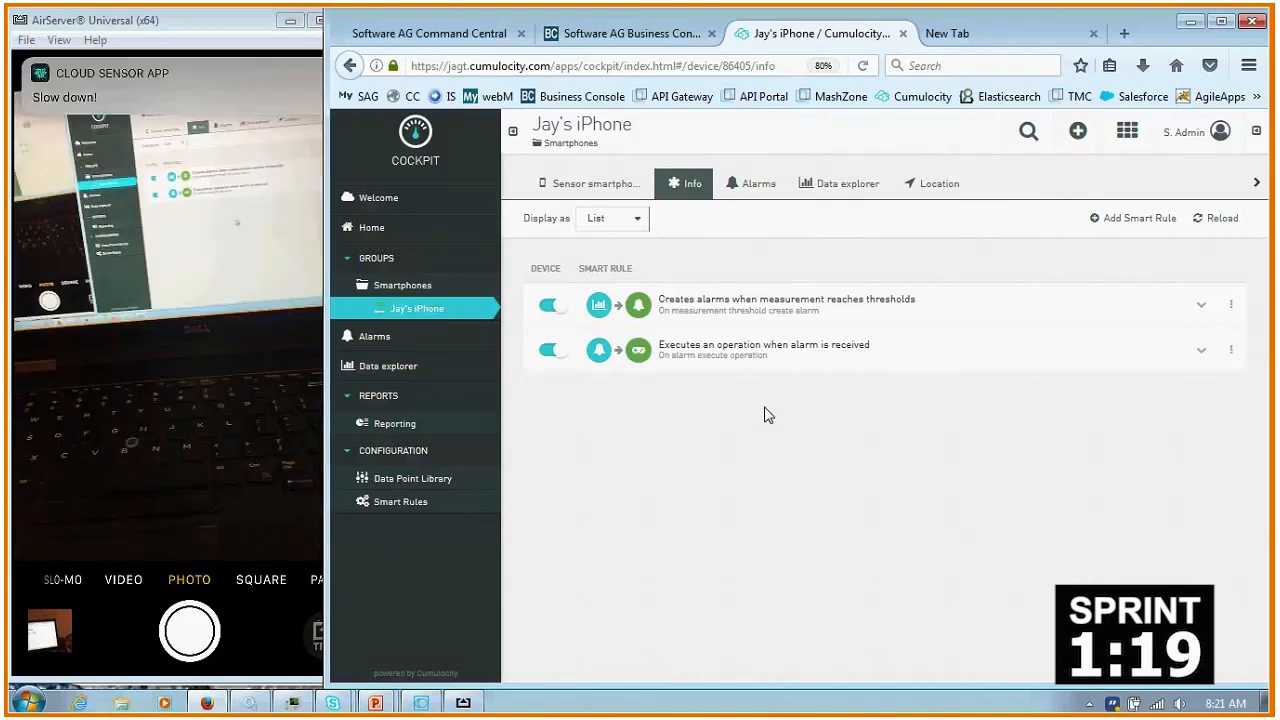
- Check the phone's alarms by severity and switch to the presentation's Steps slide
{"action": "left_click", "coordinate": [750, 185]}
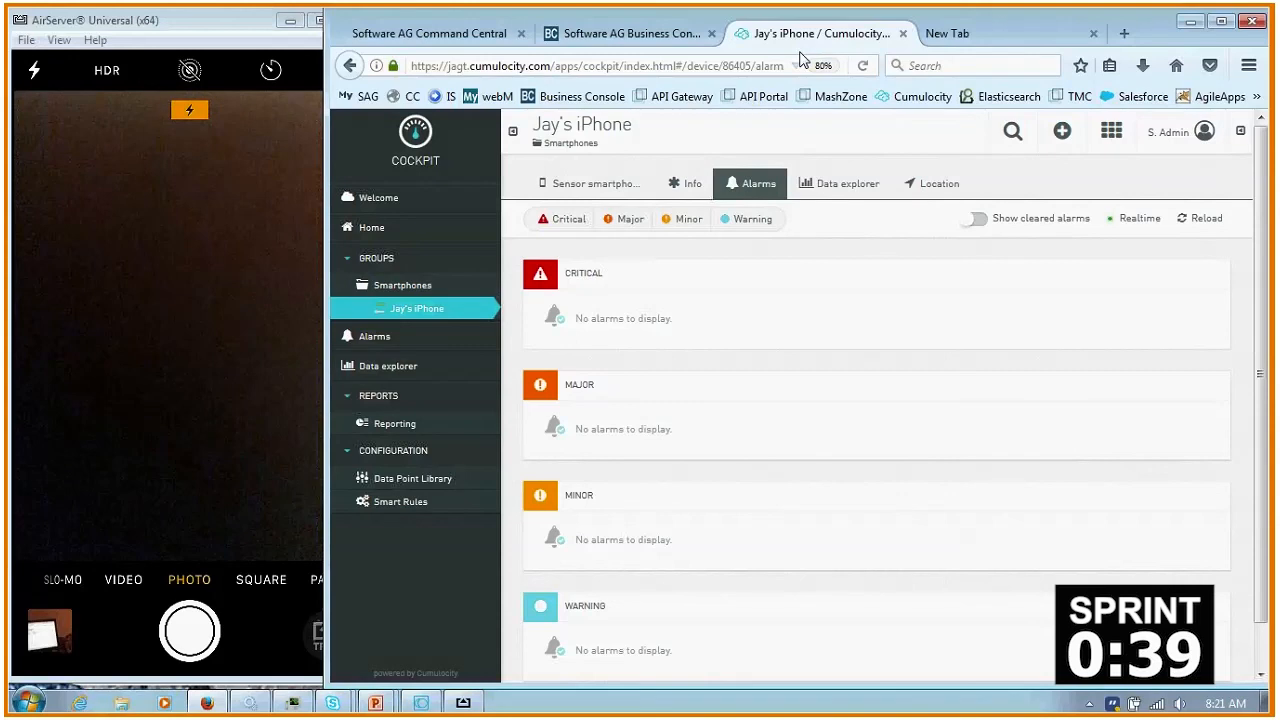
{"action": "key", "text": "alt+Tab"}
{"action": "key", "text": "alt+Tab"}
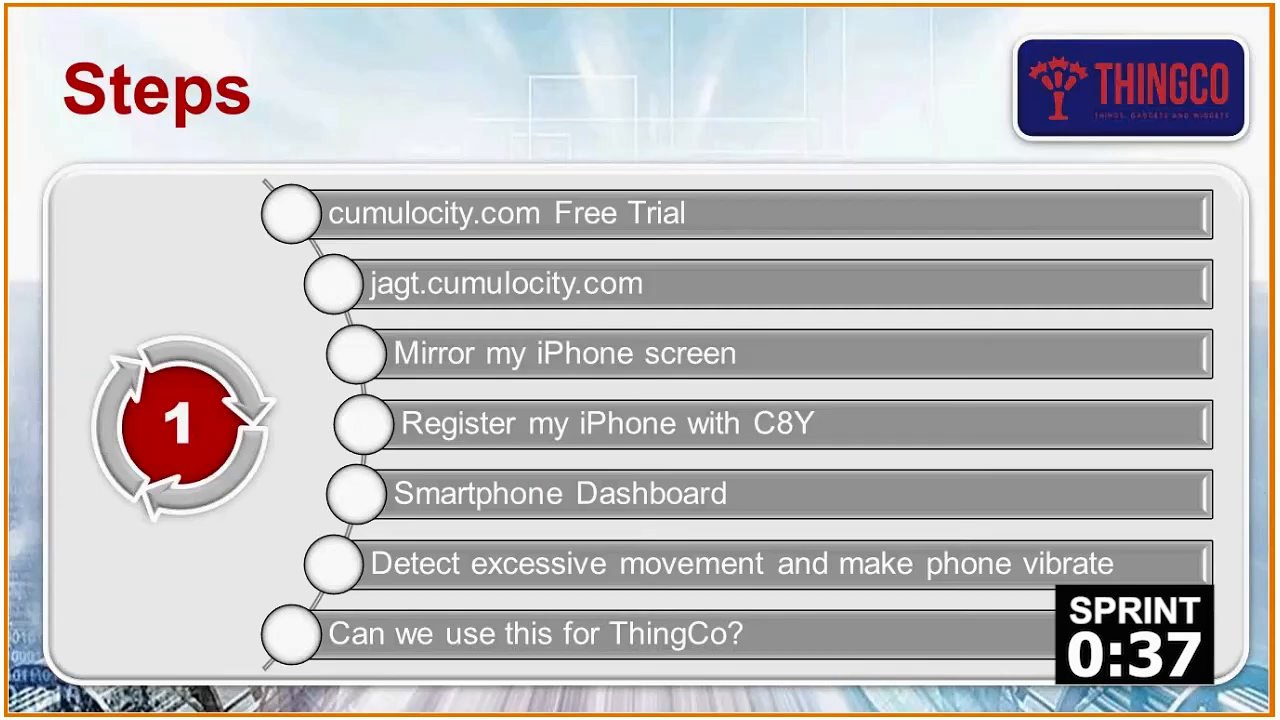